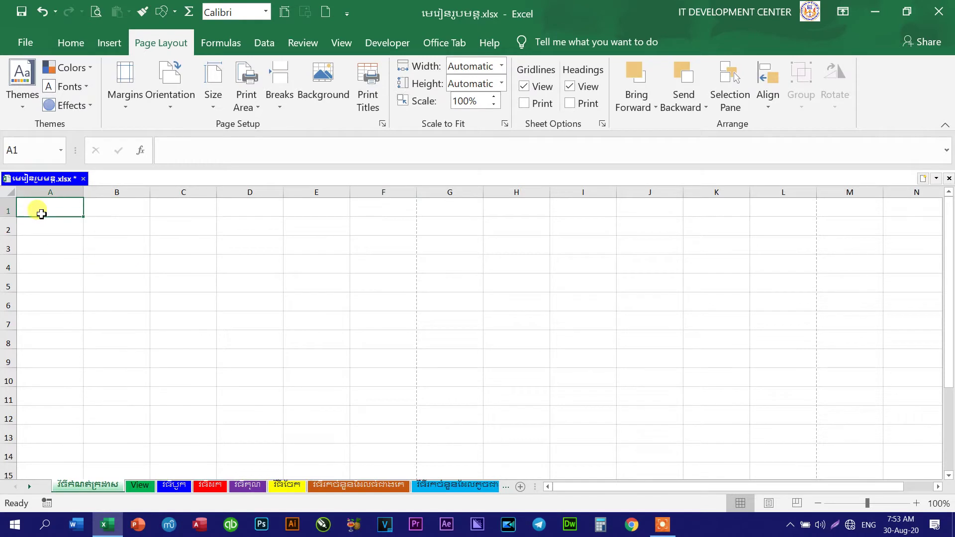
Select cells B3 and B6, the range A1:H11, then cells E5, F2, G6, F4 and E3–E9.
left_click(129, 238)
left_click(96, 304)
left_click(142, 242)
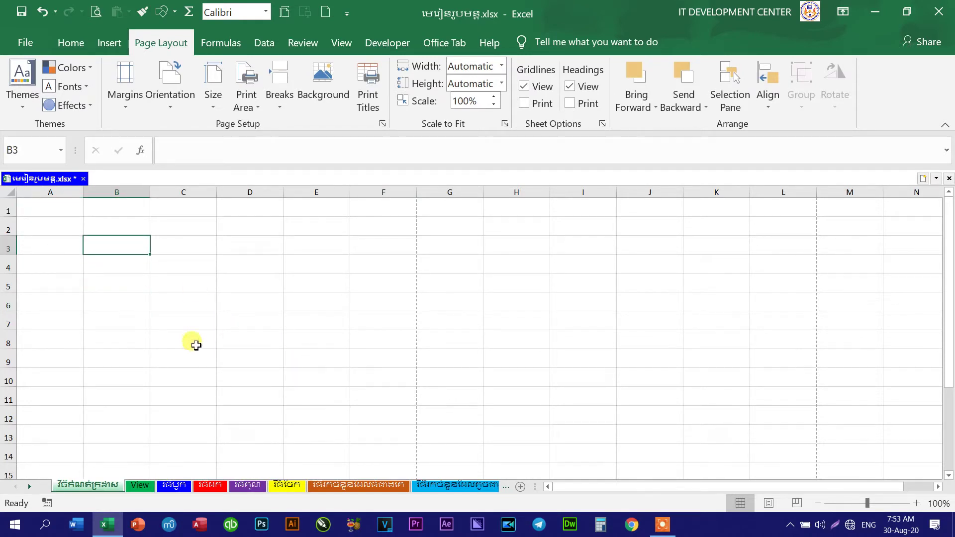
left_click_drag(55, 220, 542, 397)
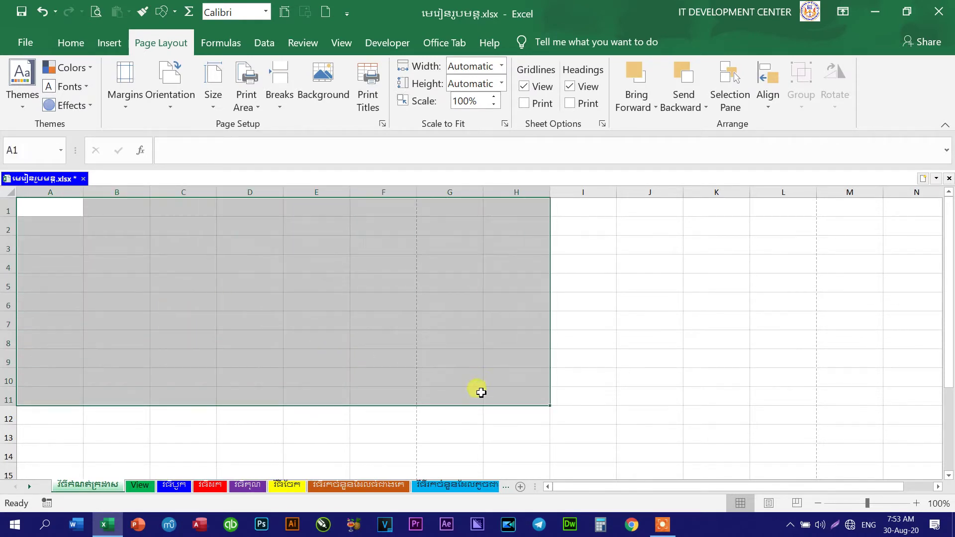
left_click(313, 281)
left_click(376, 237)
left_click(437, 301)
left_click(321, 286)
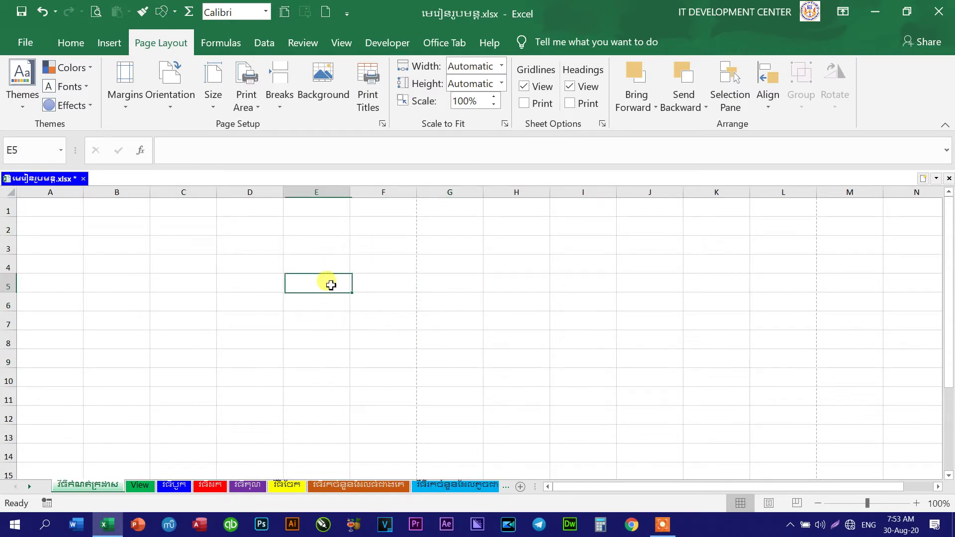
scroll(395, 360, "down", 1)
scroll(378, 371, "up", 1)
left_click(389, 266)
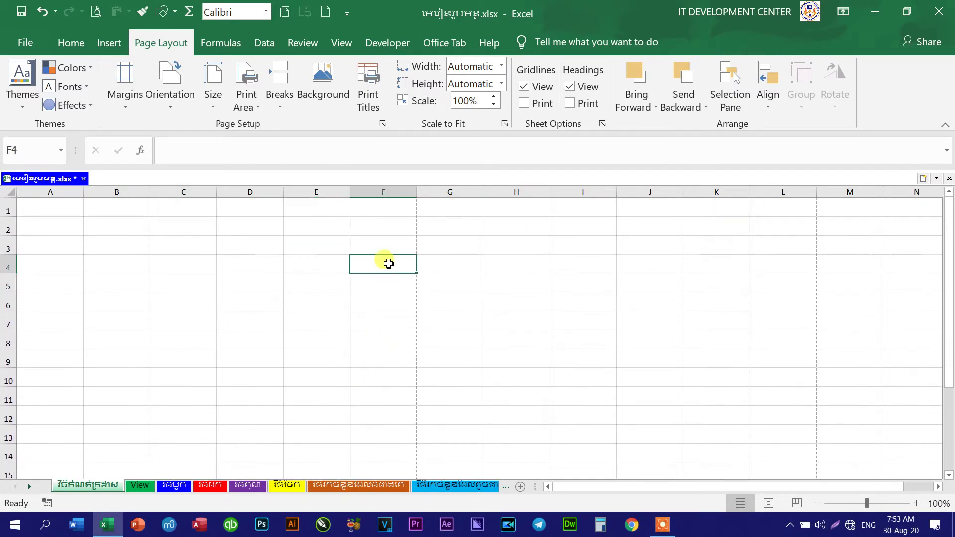
left_click(321, 246)
left_click(329, 323)
left_click(332, 264)
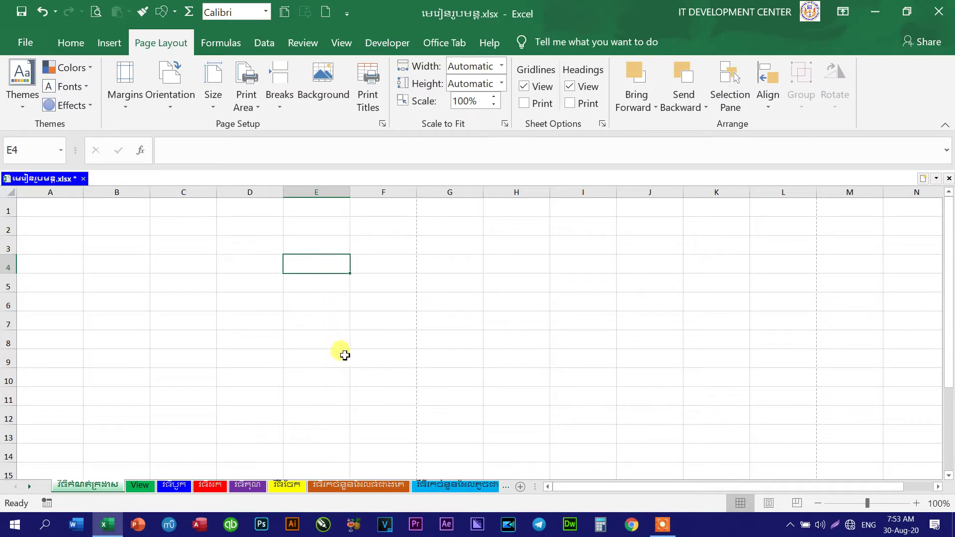
left_click(344, 362)
Select range C3:G12 and cells D3, G6, F8, D4, D8, then go to the View sheet.
left_click_drag(182, 247, 479, 414)
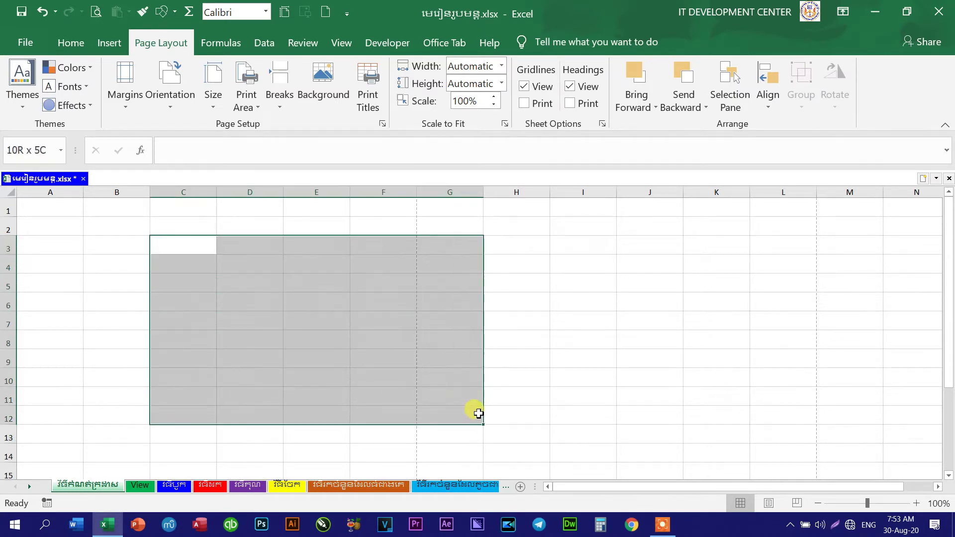
left_click(107, 256)
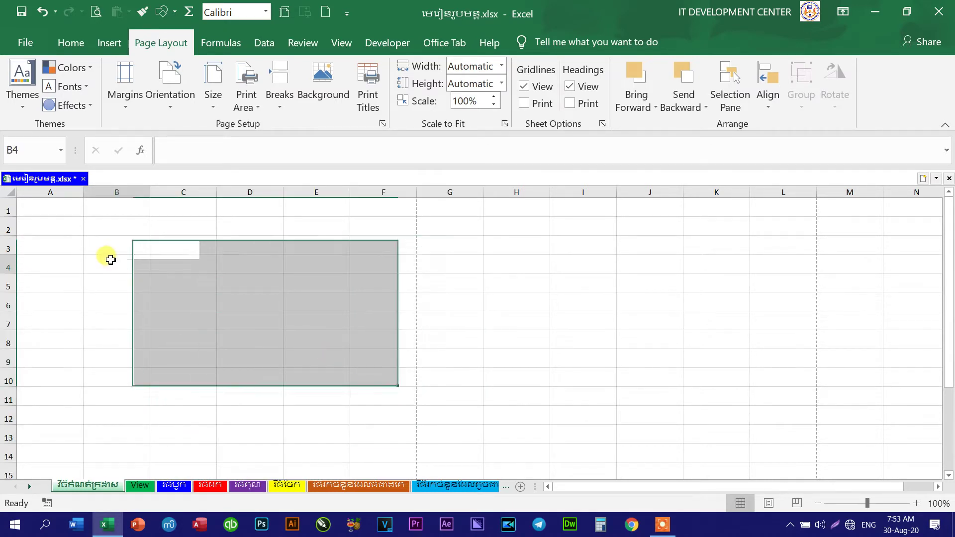
left_click(273, 249)
left_click(448, 302)
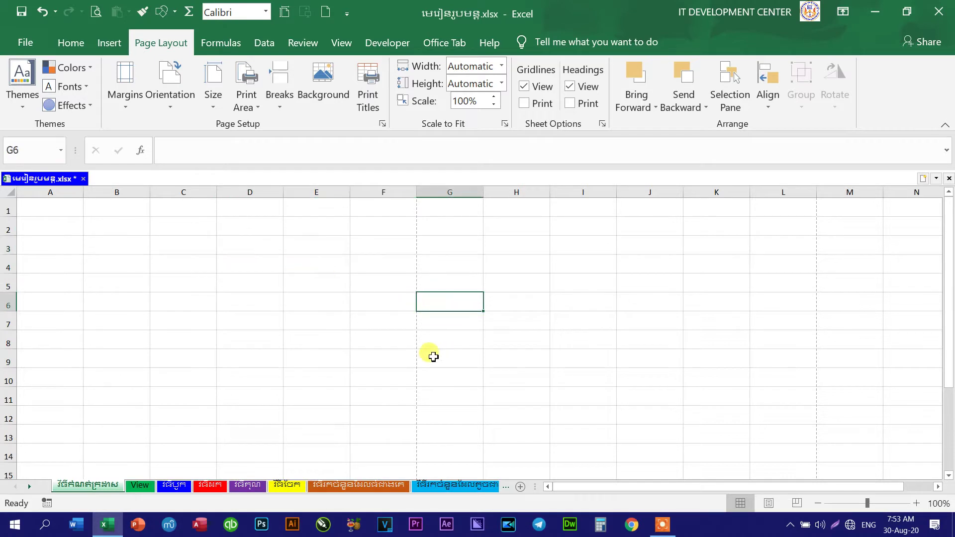
left_click(383, 340)
left_click(243, 268)
left_click(239, 339)
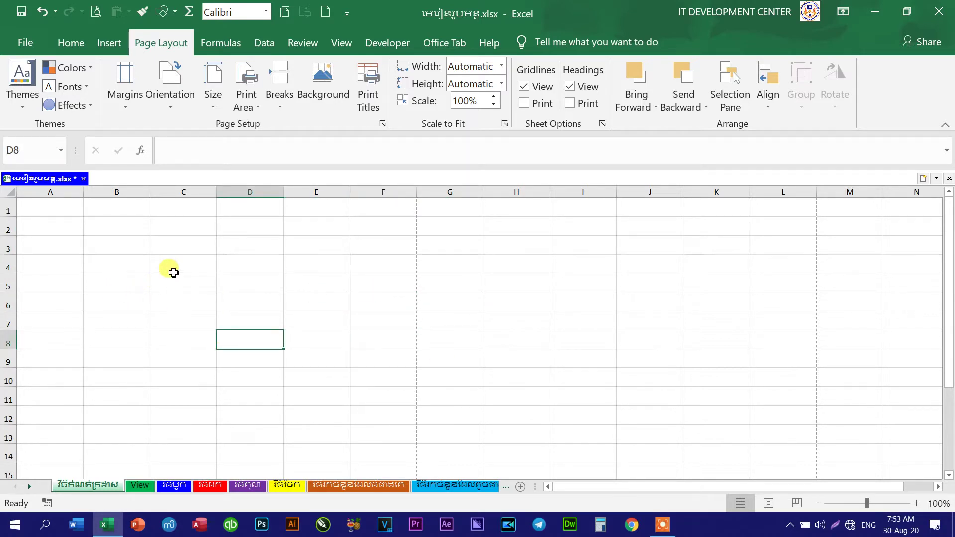
left_click(142, 485)
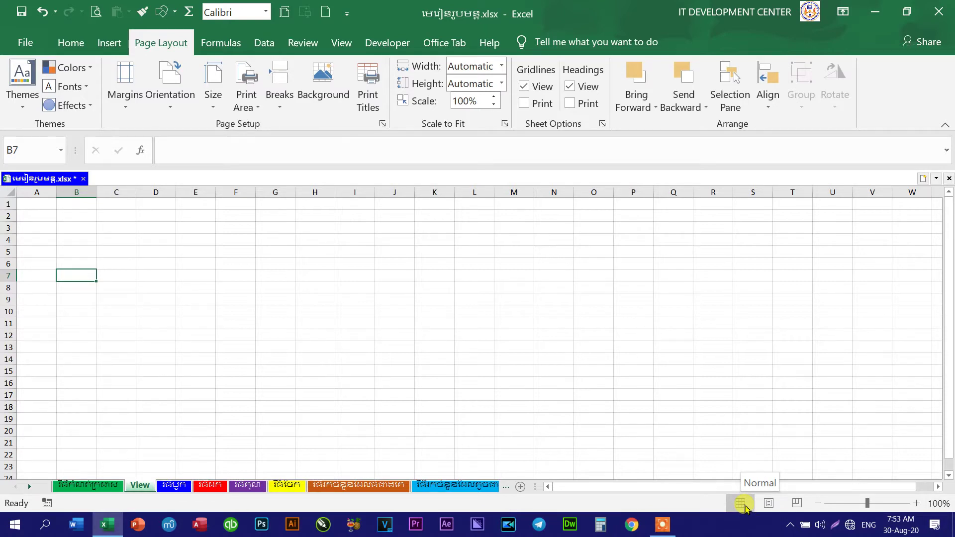
Switch the View sheet to Page Layout view and select cell H4.
left_click(768, 503)
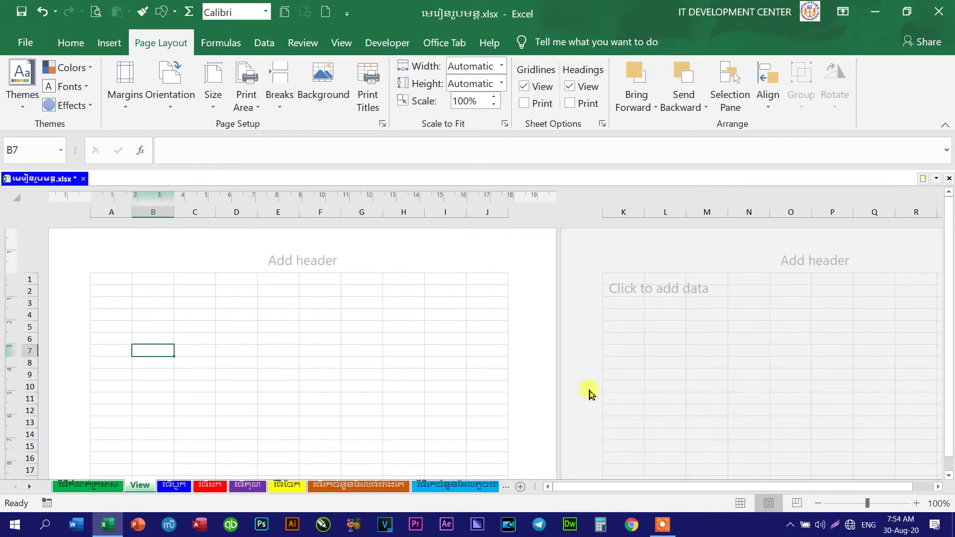
scroll(302, 350, "down", 5)
scroll(302, 351, "up", 5)
left_click(390, 313)
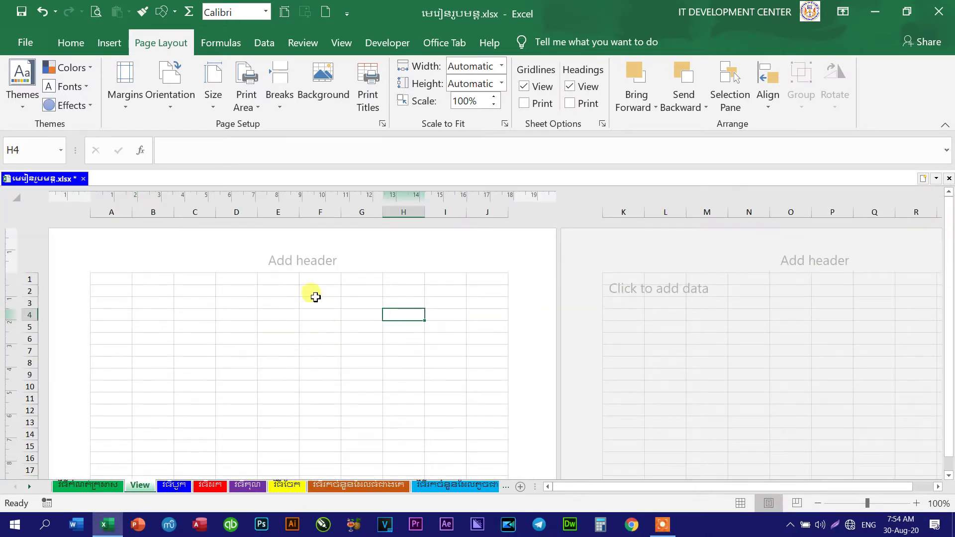
Move through the page header's left, middle and right sections.
left_click(304, 254)
left_click(183, 253)
left_click(270, 259)
left_click(462, 256)
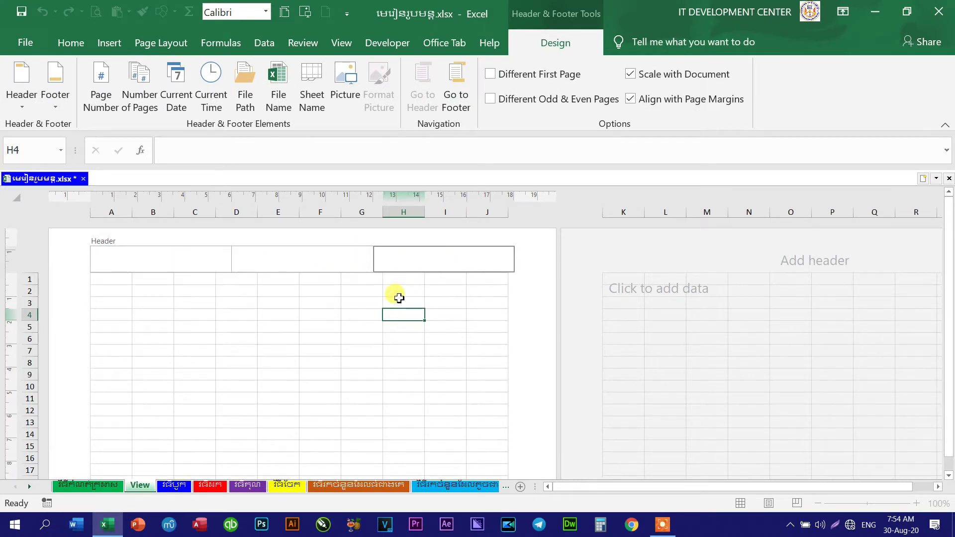
left_click(248, 263)
left_click(174, 258)
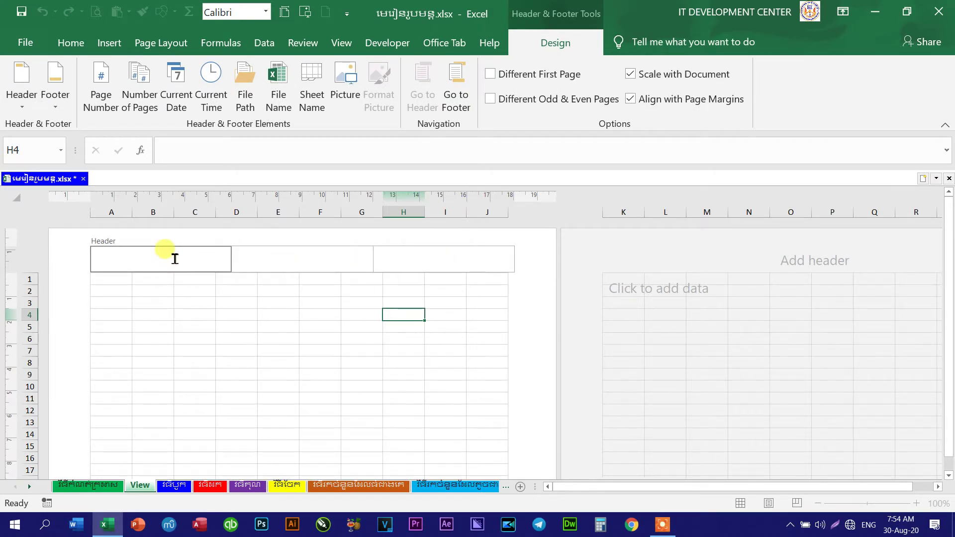
left_click(278, 256)
left_click(172, 259)
left_click(274, 258)
left_click(428, 259)
left_click(203, 258)
left_click(307, 256)
left_click(442, 261)
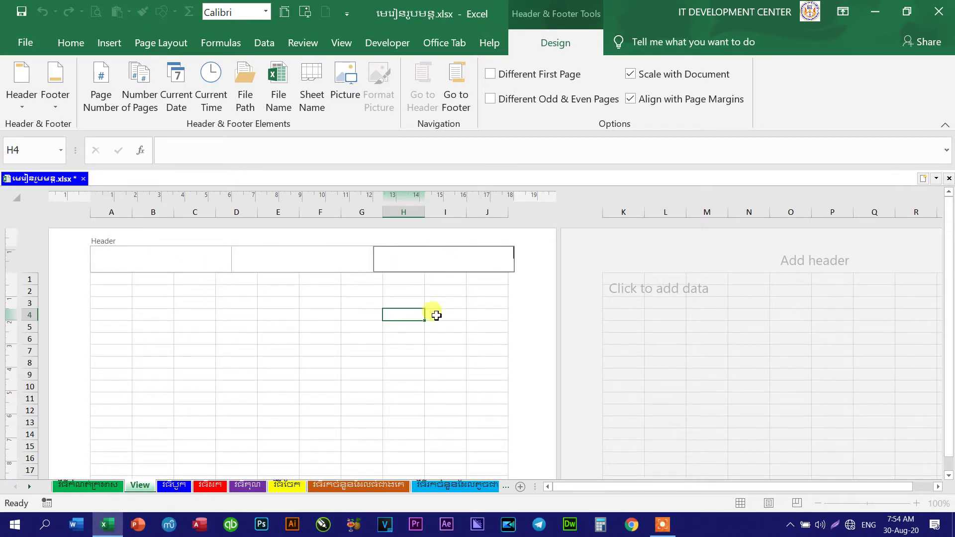
Leave header editing, revisit the right and middle header sections, then select cell F6.
left_click(397, 357)
left_click(391, 263)
left_click(313, 258)
left_click(302, 336)
scroll(396, 371, "down", 4)
scroll(366, 363, "down", 4)
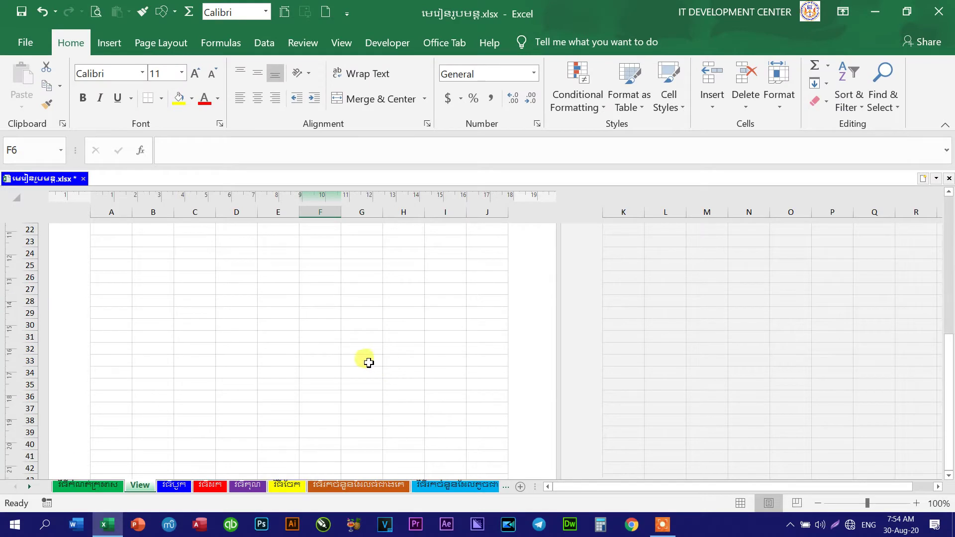
scroll(366, 362, "down", 3)
left_click_drag(323, 358, 298, 356)
scroll(312, 361, "down", 2)
left_click(308, 375)
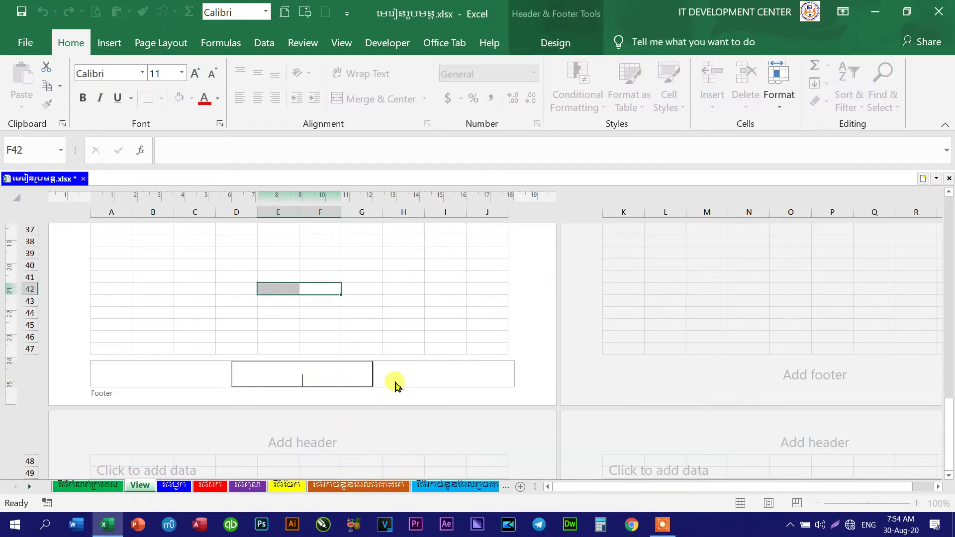
left_click(354, 391)
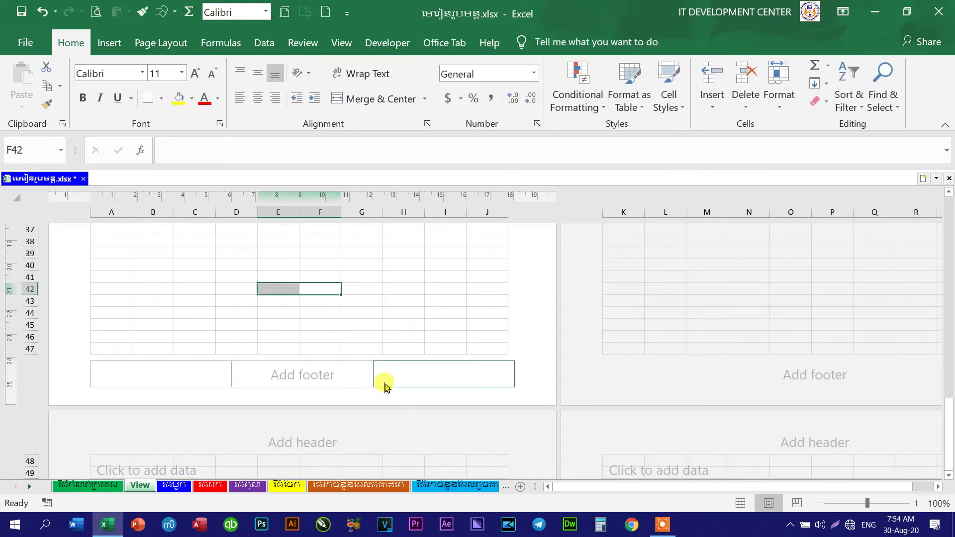
left_click(397, 379)
left_click(310, 380)
left_click(181, 371)
left_click(302, 370)
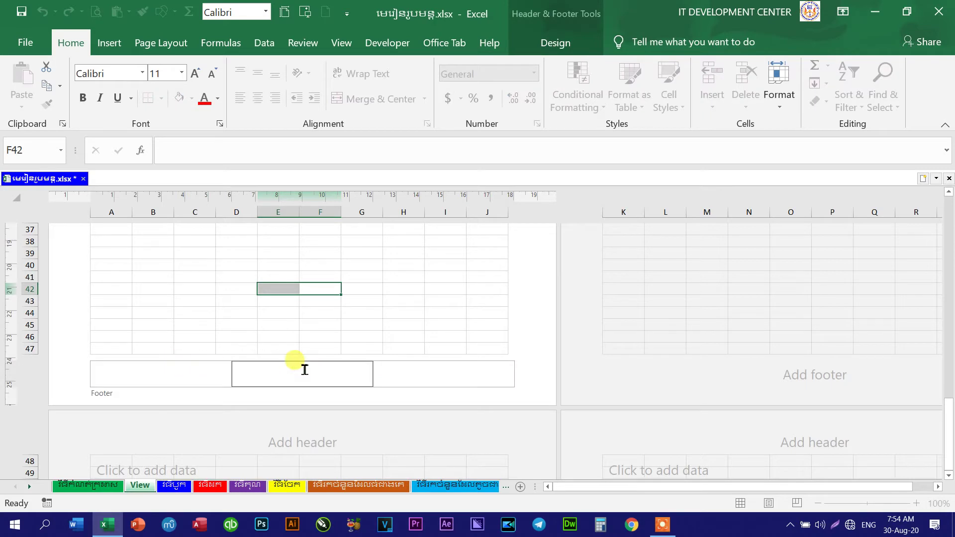
left_click(433, 377)
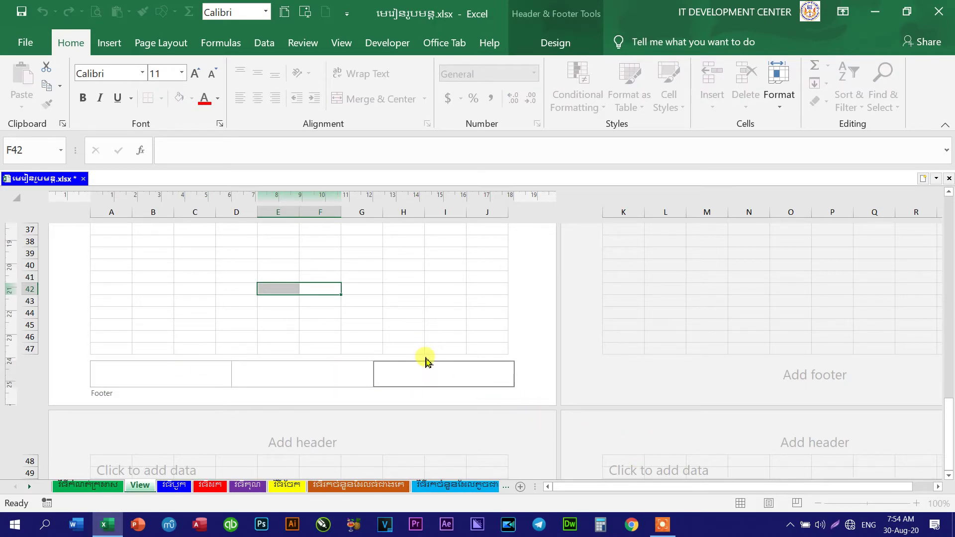
left_click(170, 378)
left_click(291, 370)
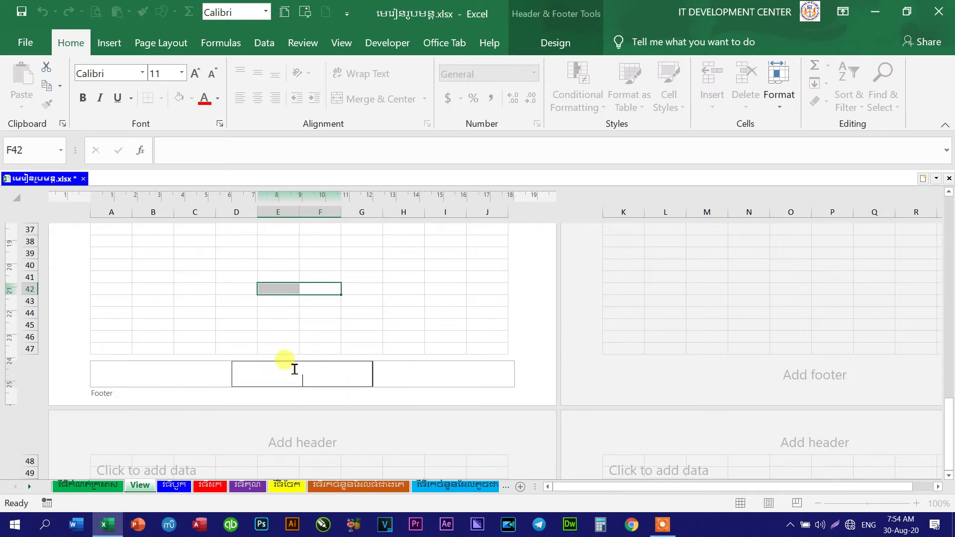
left_click(346, 446)
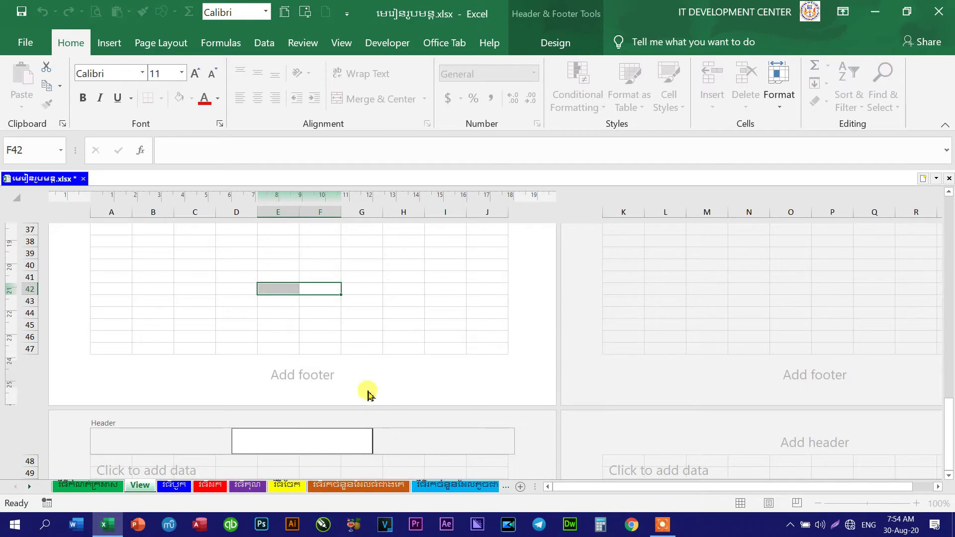
left_click(372, 380)
left_click(213, 290)
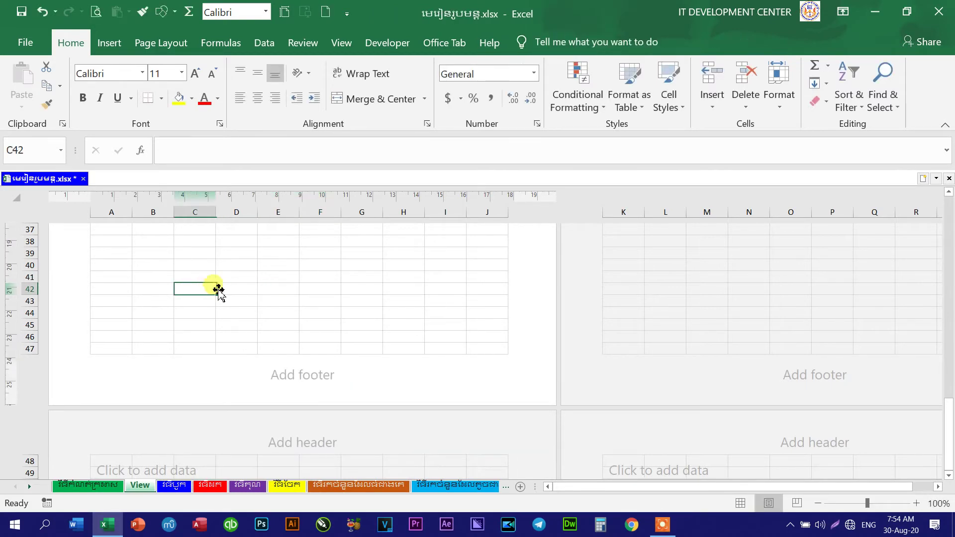
scroll(298, 339, "up", 2)
scroll(358, 361, "up", 3)
scroll(432, 372, "up", 6)
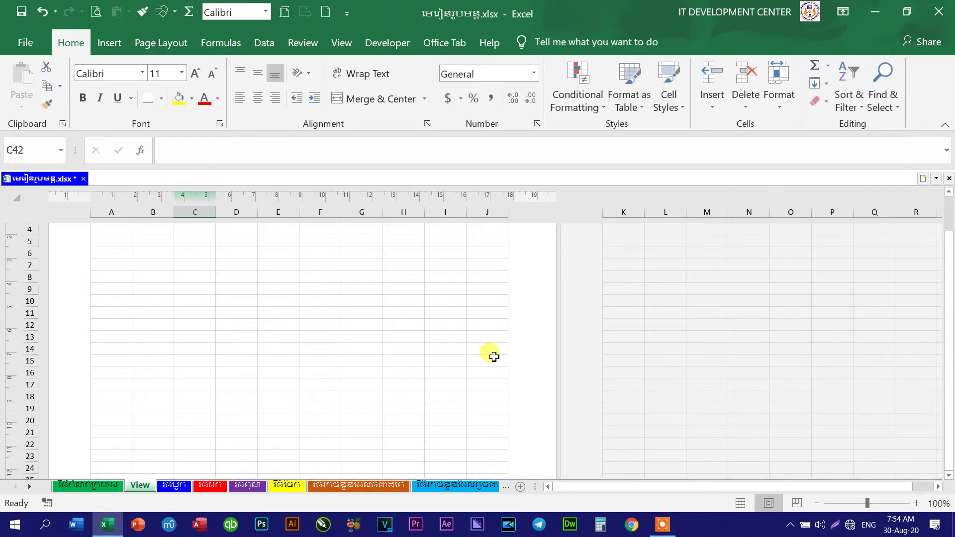
left_click(261, 325)
scroll(298, 365, "up", 3)
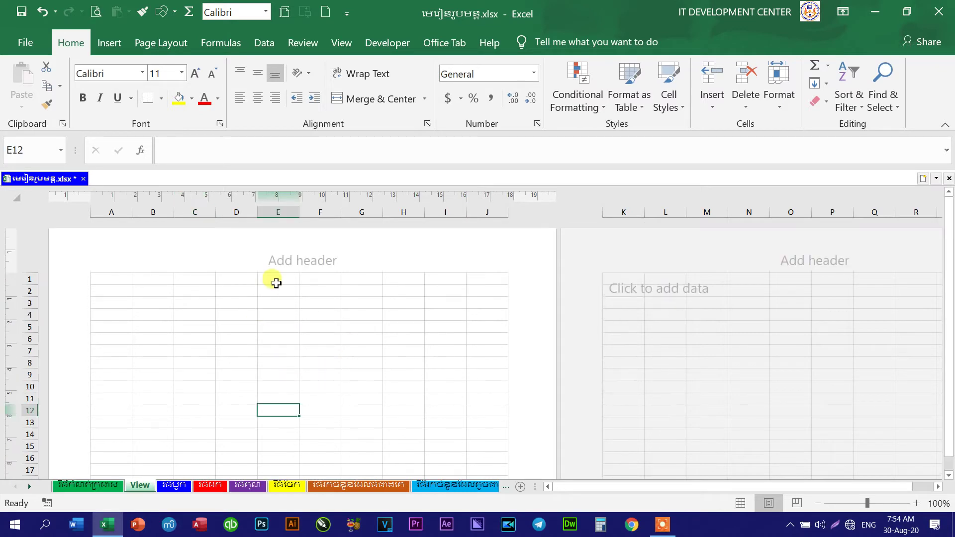
left_click(149, 262)
left_click(352, 301)
left_click(377, 400)
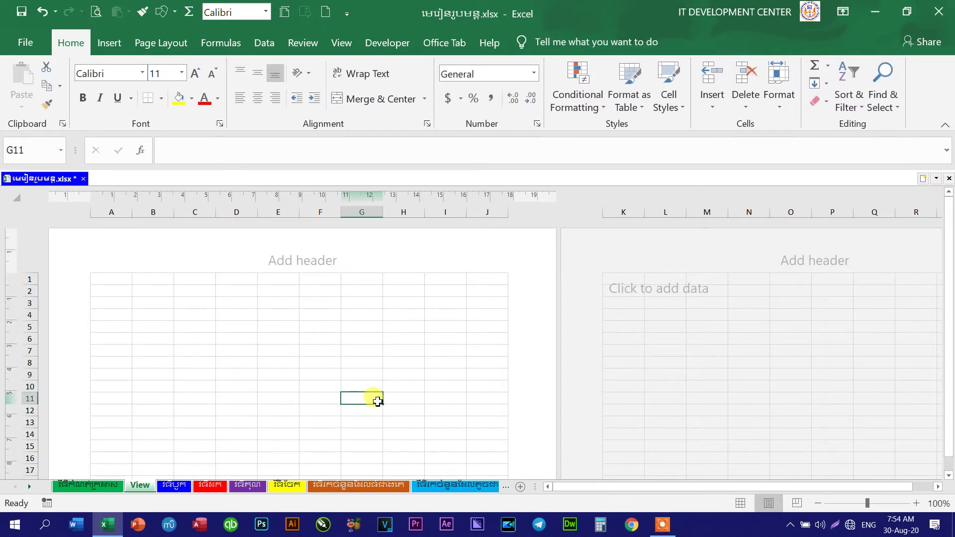
scroll(222, 356, "down", 3)
left_click(446, 359)
scroll(398, 368, "down", 3)
scroll(298, 378, "down", 8)
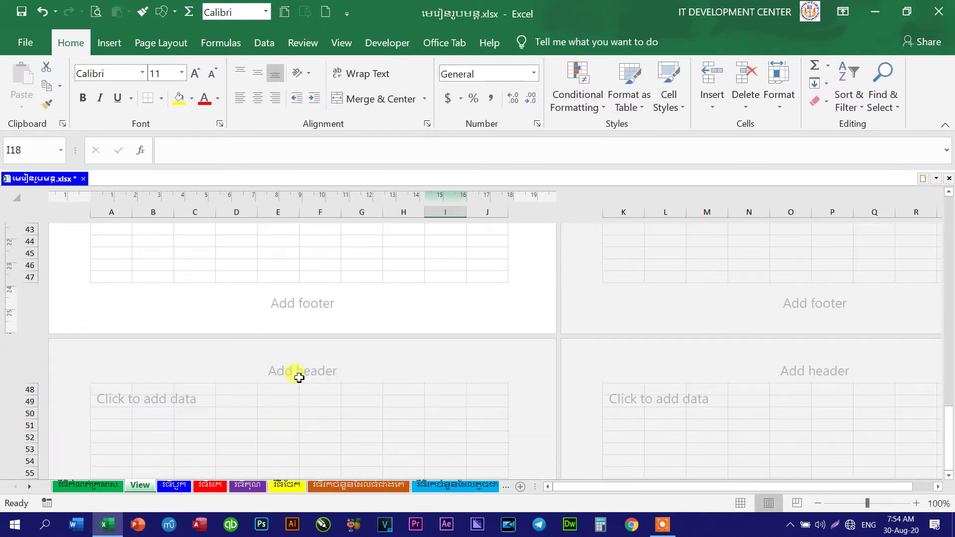
scroll(299, 378, "down", 5)
left_click(276, 362)
scroll(339, 398, "up", 4)
scroll(342, 401, "up", 6)
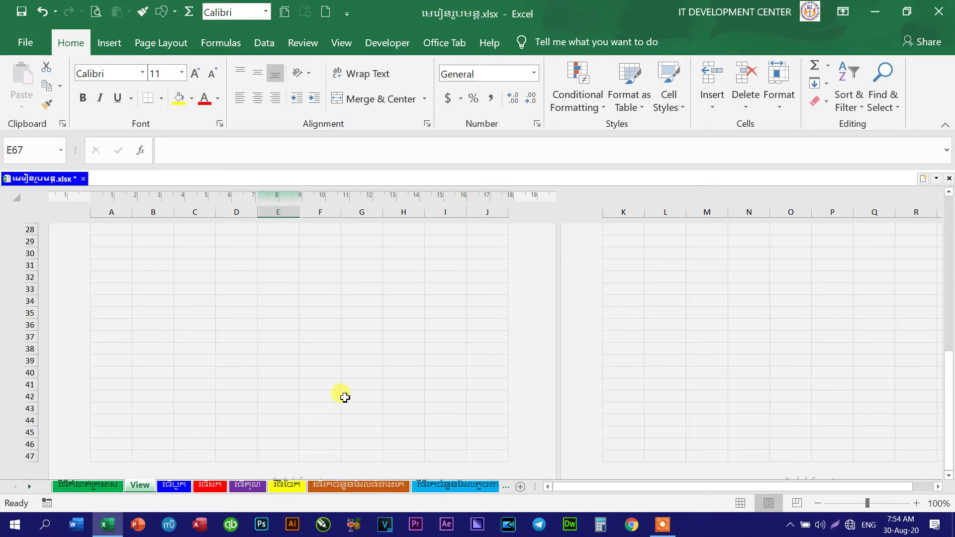
left_click(368, 324)
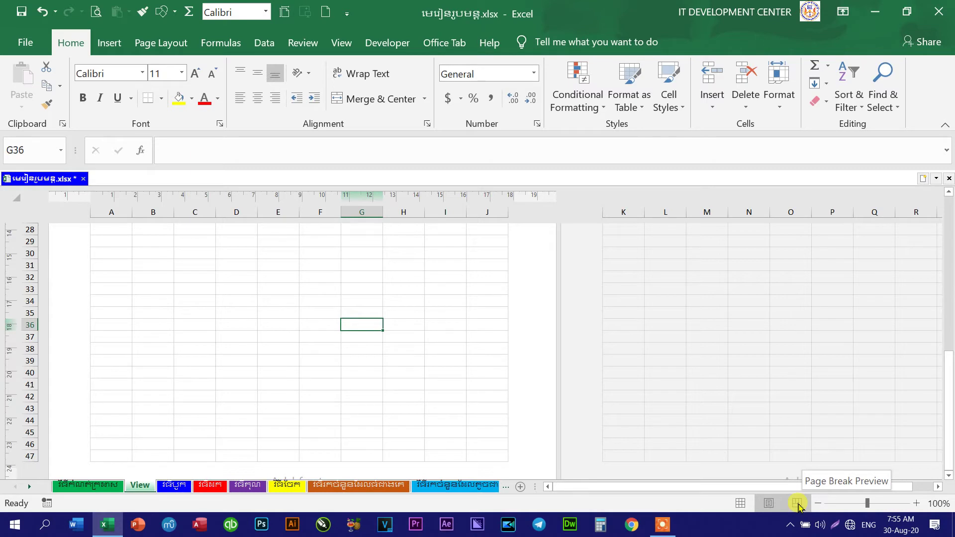
Show the sheet in Page Break Preview and select cells C5 and E37.
left_click(797, 504)
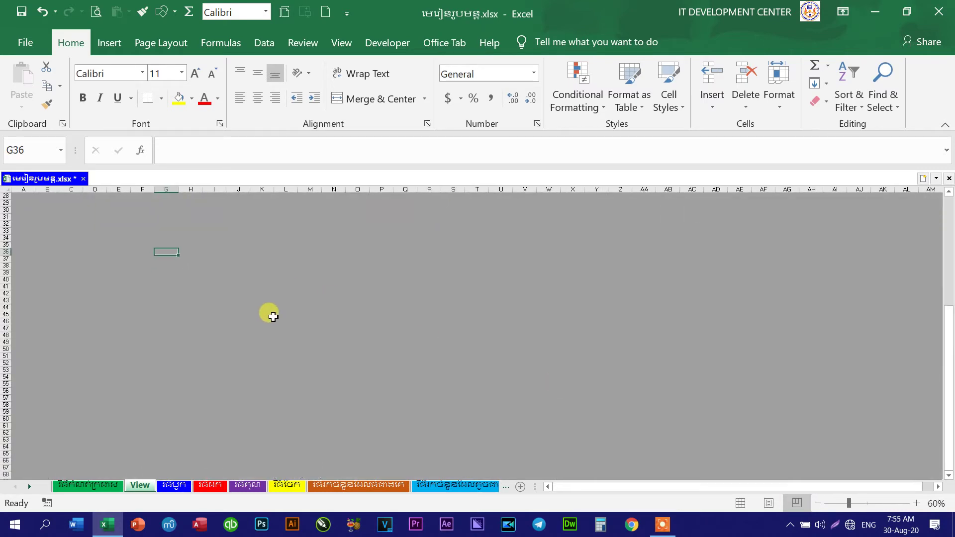
scroll(138, 320, "up", 3)
left_click(94, 265)
left_click(69, 224)
scroll(114, 283, "down", 6)
left_click(107, 317)
scroll(209, 348, "down", 6)
scroll(130, 326, "up", 2)
scroll(131, 325, "up", 3)
scroll(132, 326, "up", 2)
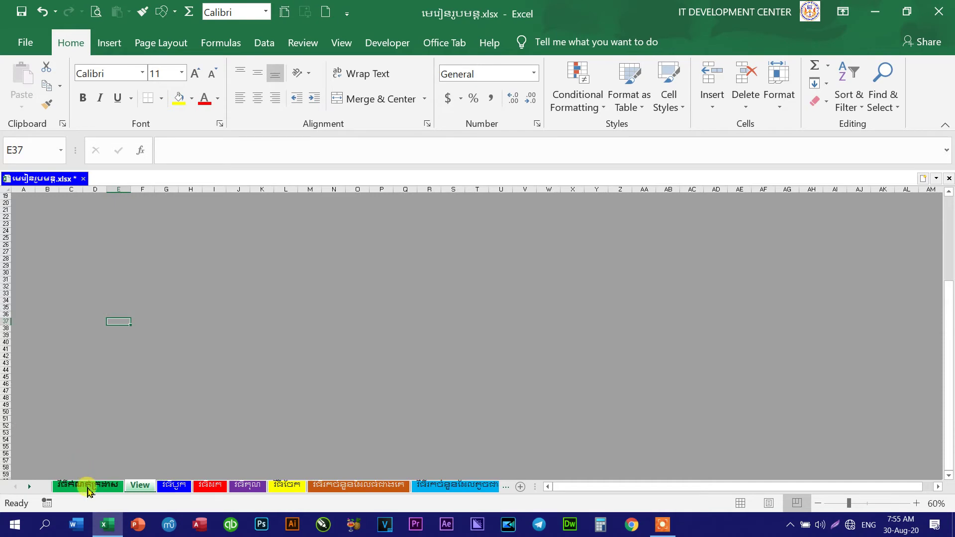
Go to the first green sheet, then to the blue SUM sheet.
left_click(87, 485)
left_click(151, 324)
left_click(174, 485)
left_click(140, 484)
left_click(173, 485)
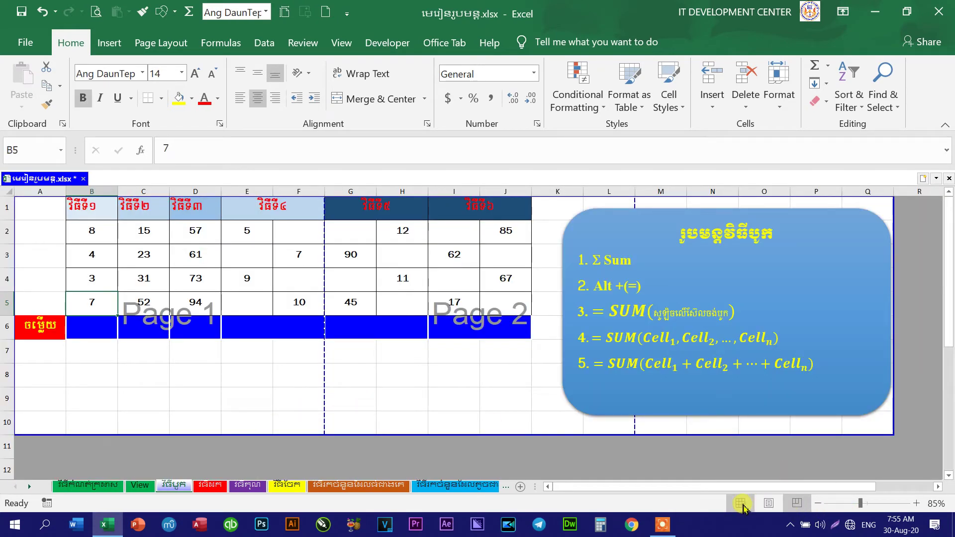
Put the SUM sheet in Normal view, undo the extra formula-box line, and select C3.
left_click(740, 503)
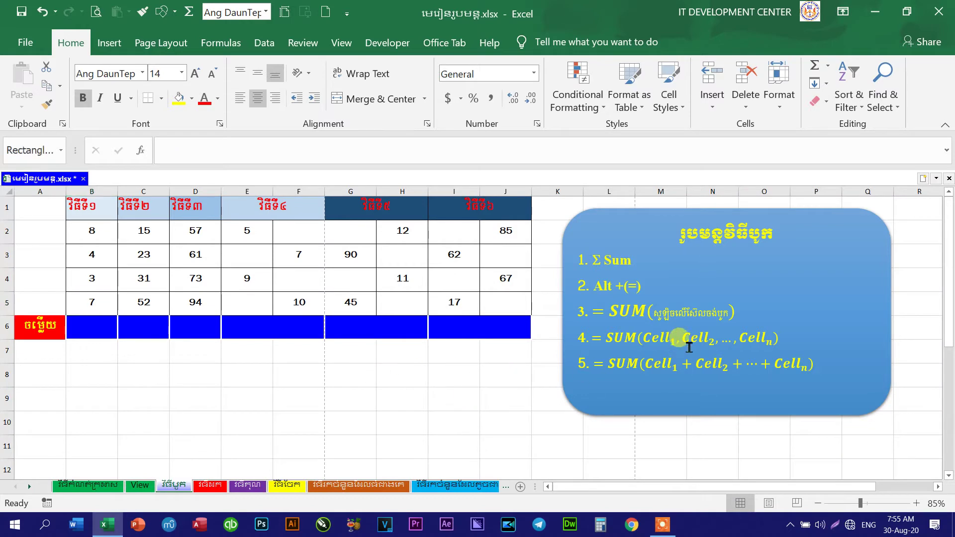
key("ctrl+y")
key("ctrl+z")
left_click(258, 410)
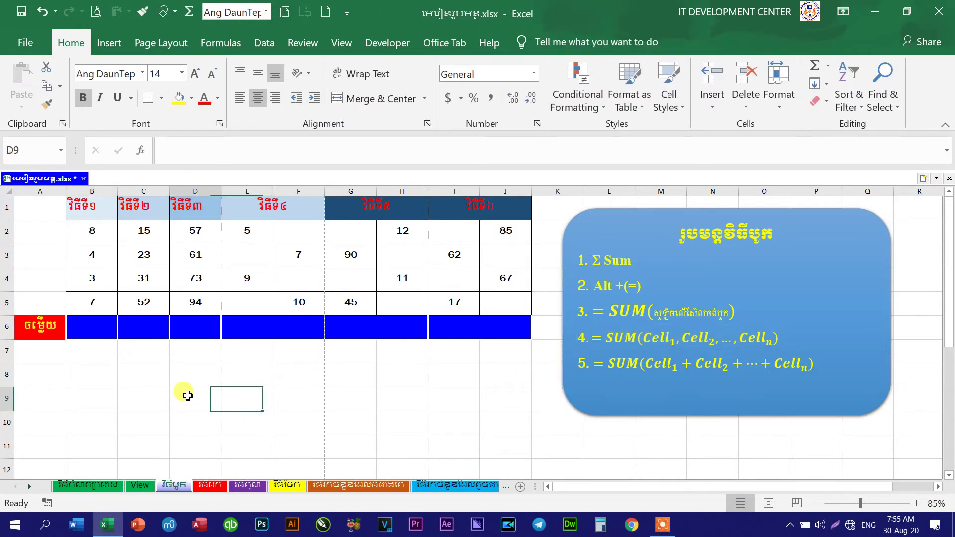
left_click(144, 352)
left_click(144, 254)
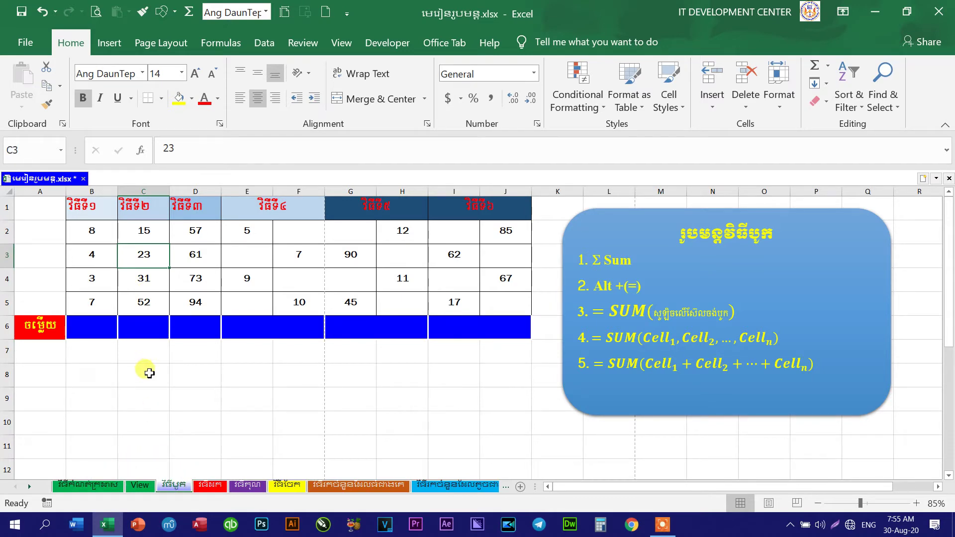
scroll(149, 371, "down", 1)
Switch the SUM sheet to Page Break Preview and select empty cells below the table.
left_click(797, 502)
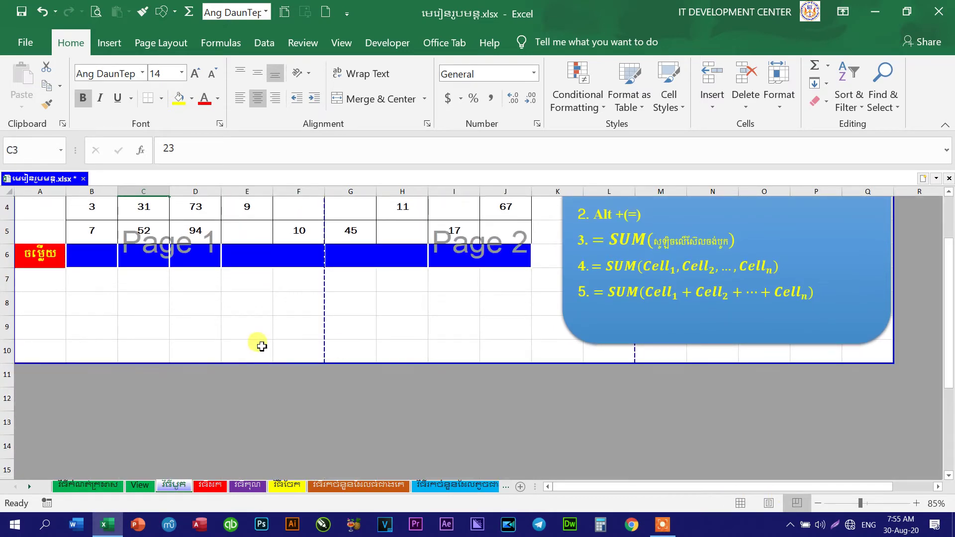
scroll(263, 347, "up", 1)
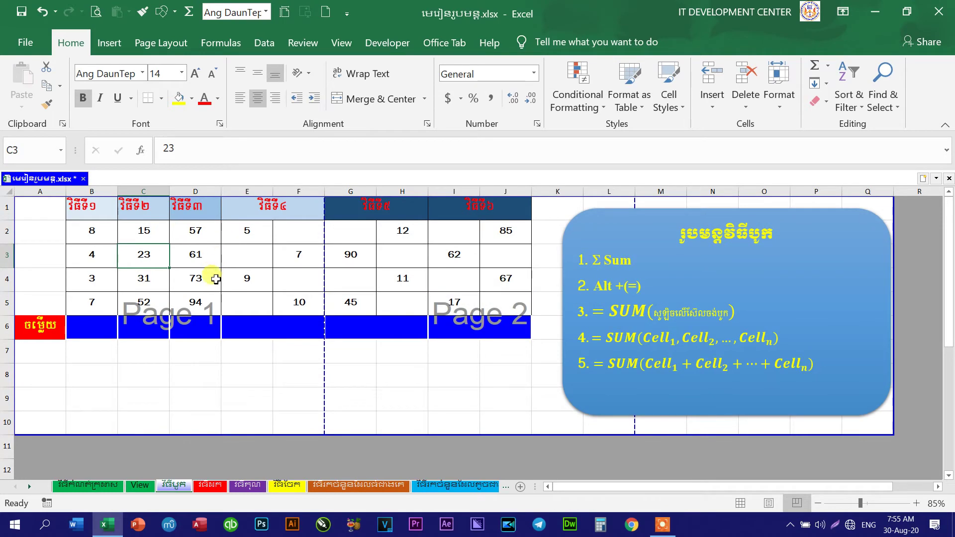
left_click(205, 376)
scroll(533, 455, "down", 1)
left_click(468, 414)
left_click(370, 399)
scroll(494, 422, "down", 2)
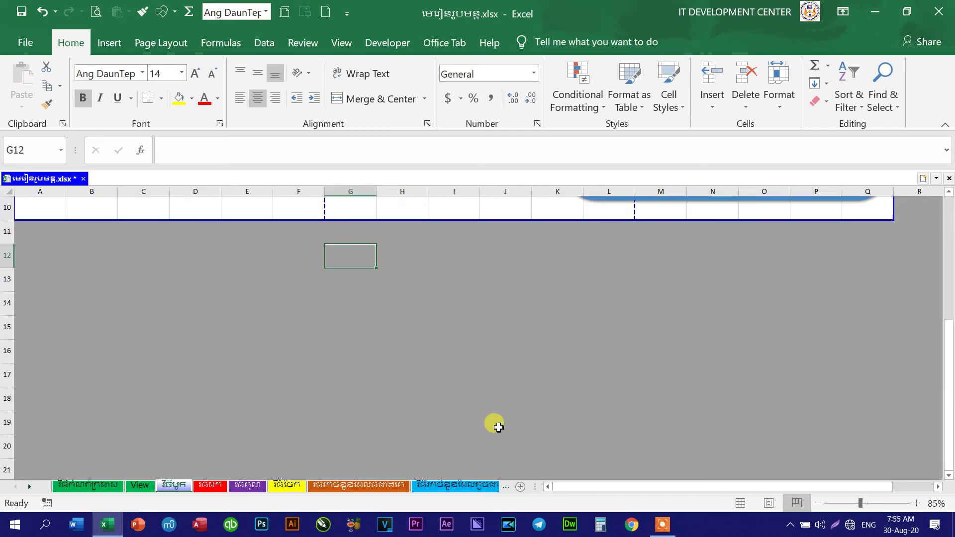
Select a block and single cells in the grey area outside the printed range, ending at L13.
left_click_drag(74, 267, 660, 426)
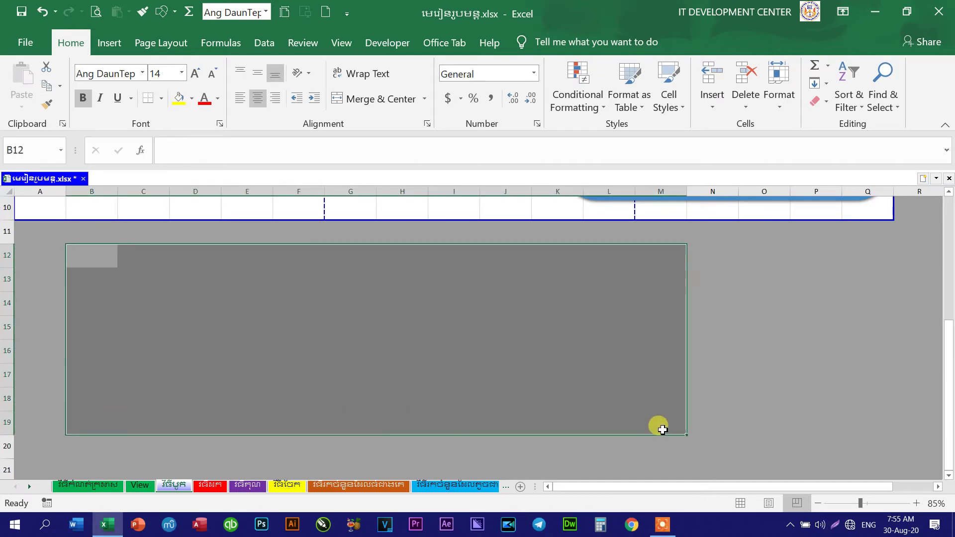
left_click(452, 351)
scroll(343, 362, "up", 1)
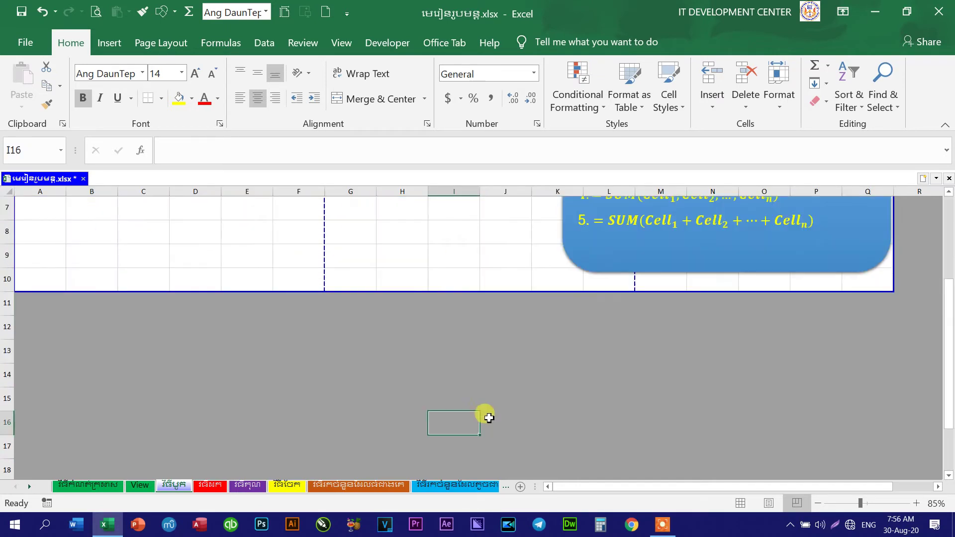
left_click(731, 379)
left_click(585, 353)
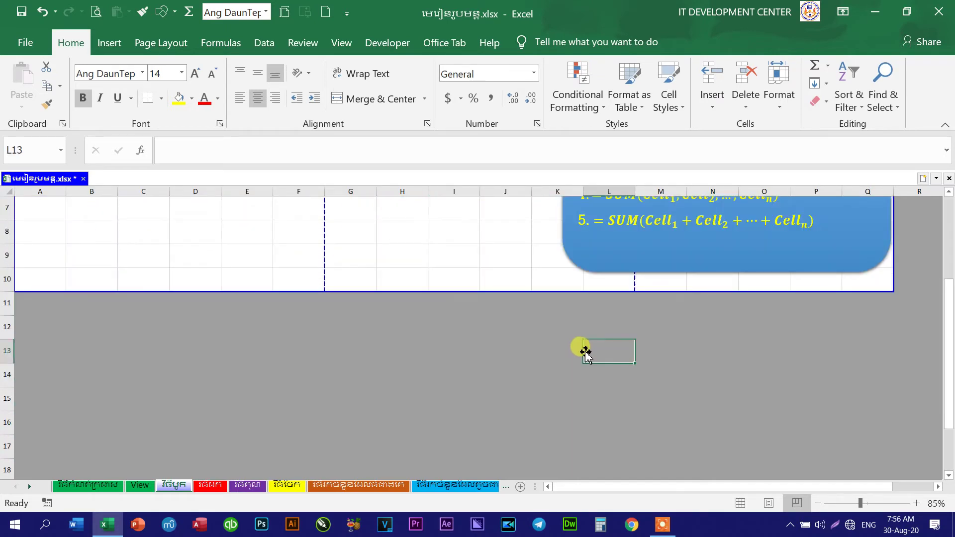
scroll(584, 351, "up", 1)
scroll(622, 368, "up", 1)
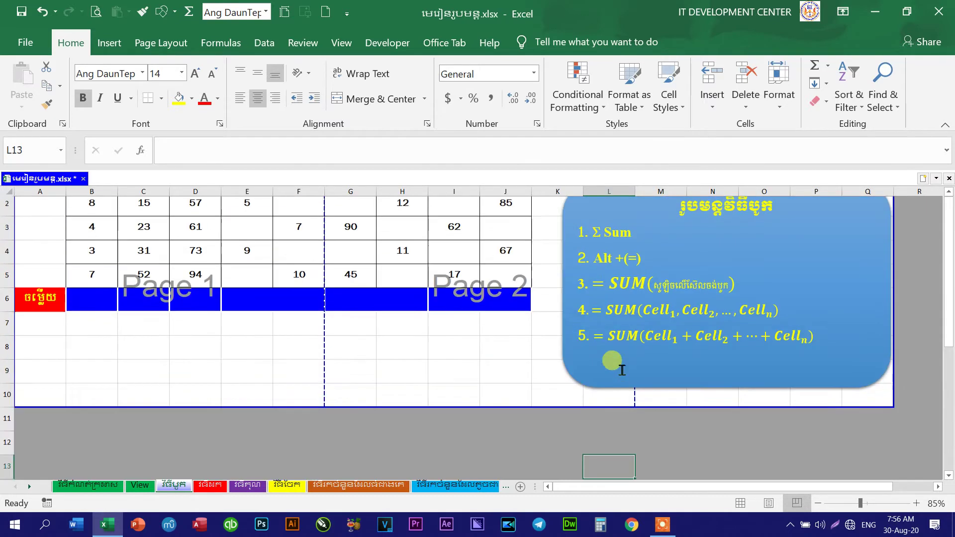
Select the printed range A1:Q10, then cell C6 in the totals row, and bring up the View options.
mouse_move(26, 206)
left_mouse_down()
mouse_move(264, 330)
mouse_move(857, 428)
left_mouse_up()
left_click(290, 361)
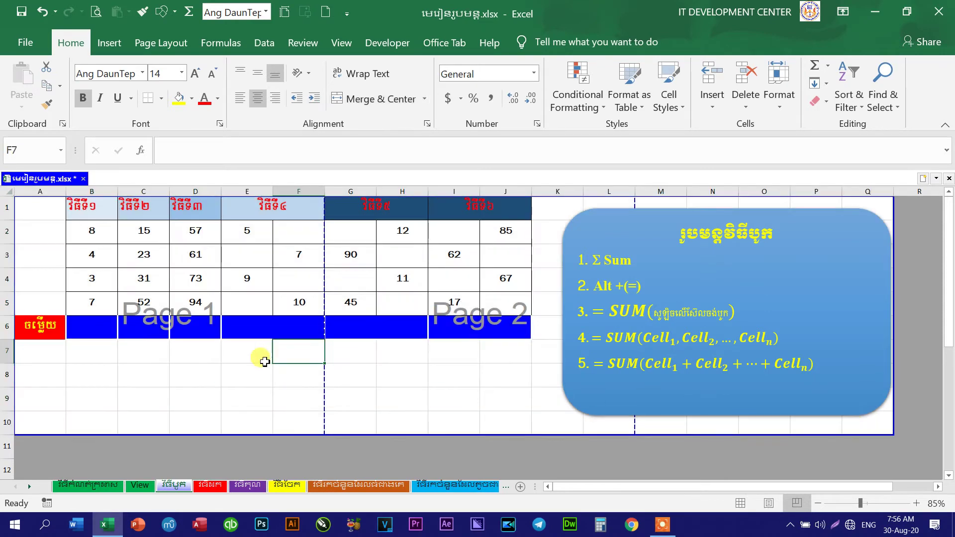
left_click(146, 321)
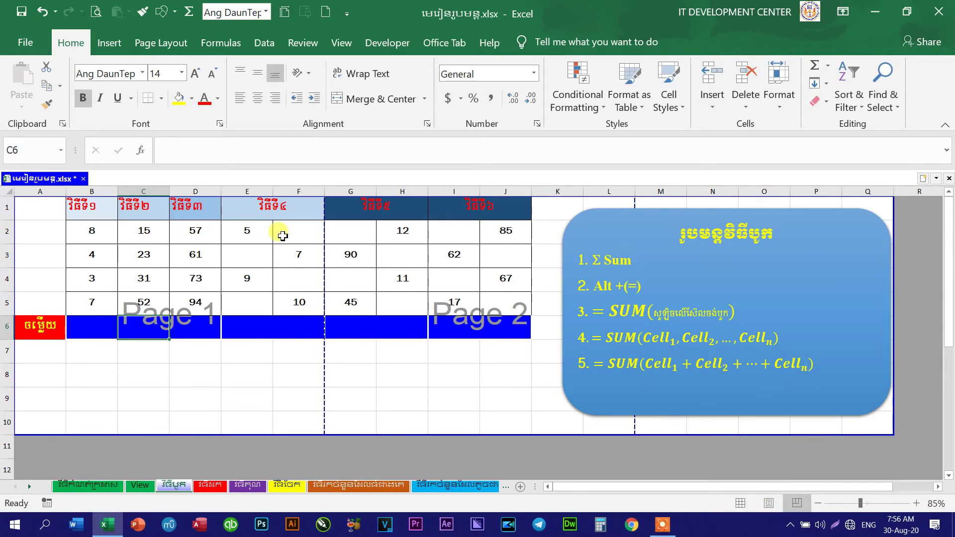
left_click(338, 42)
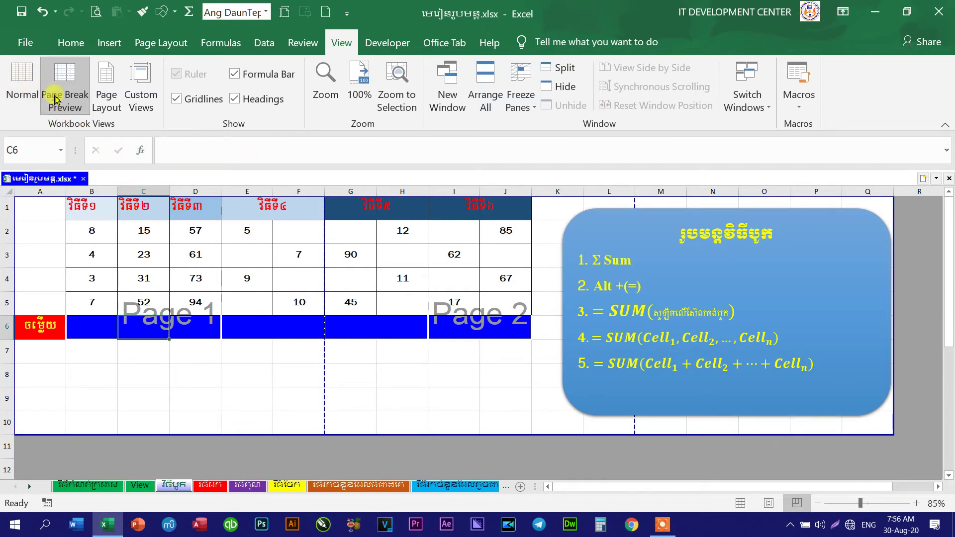
left_click(26, 92)
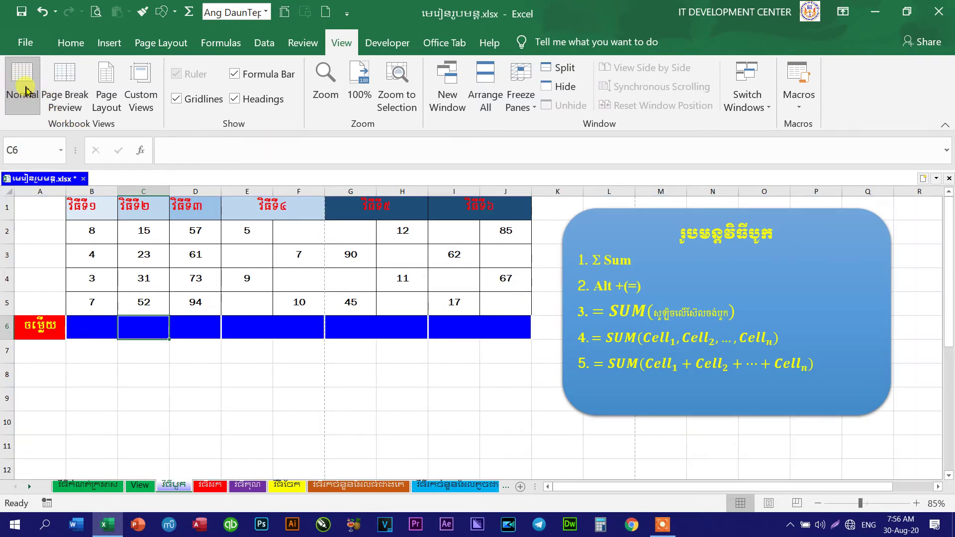
left_click(65, 92)
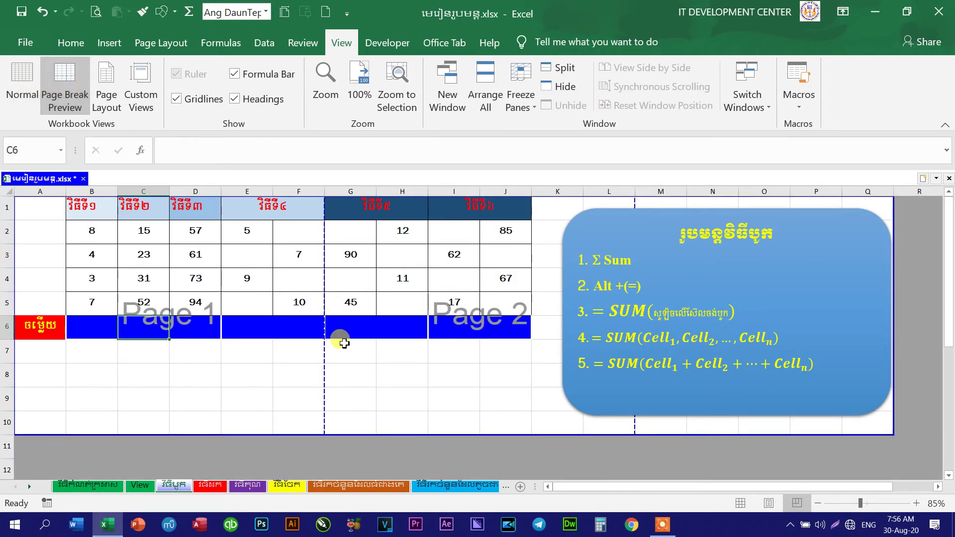
left_click(291, 416)
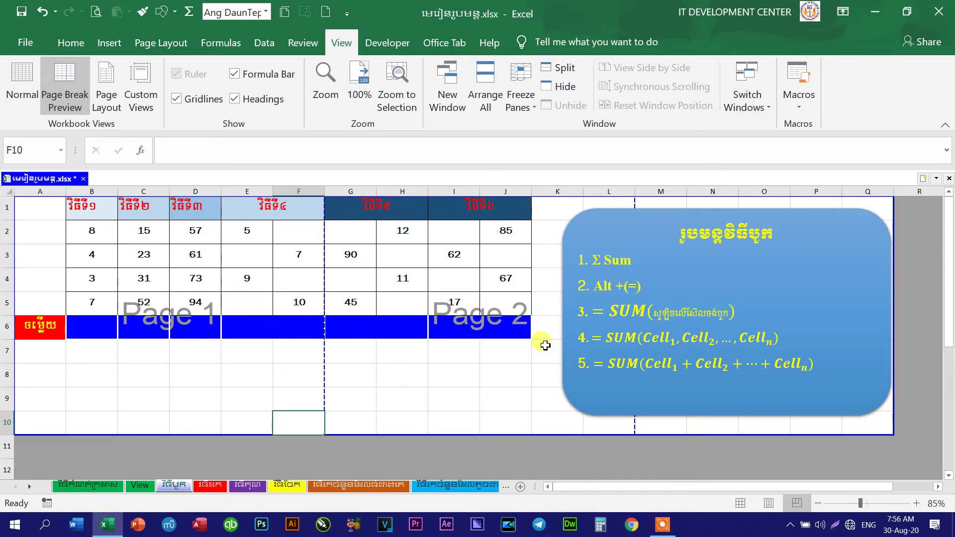
Show the SUM sheet in Page Layout view and select cells D4, B4, H7, I7 and E7.
left_click(107, 74)
scroll(266, 306, "down", 5)
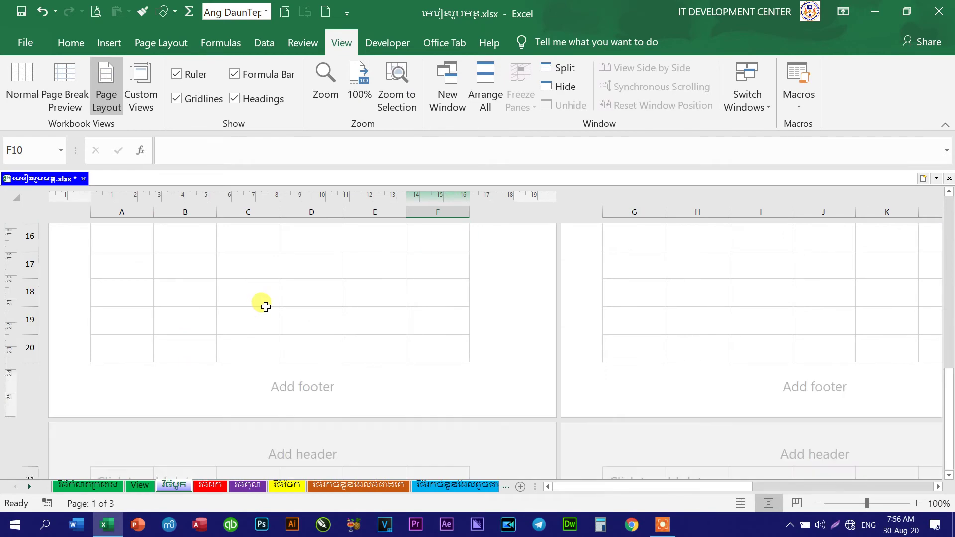
scroll(342, 331, "down", 2, "ctrl")
scroll(342, 328, "down", 1, "ctrl")
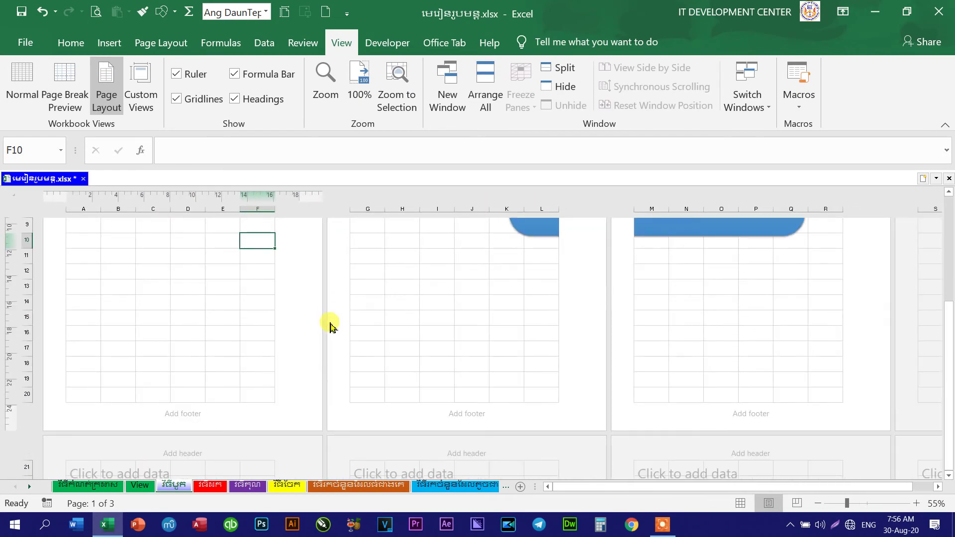
scroll(331, 326, "up", 2)
left_click(177, 306)
left_click(128, 301)
left_click(398, 346)
left_click(440, 344)
left_click(228, 347)
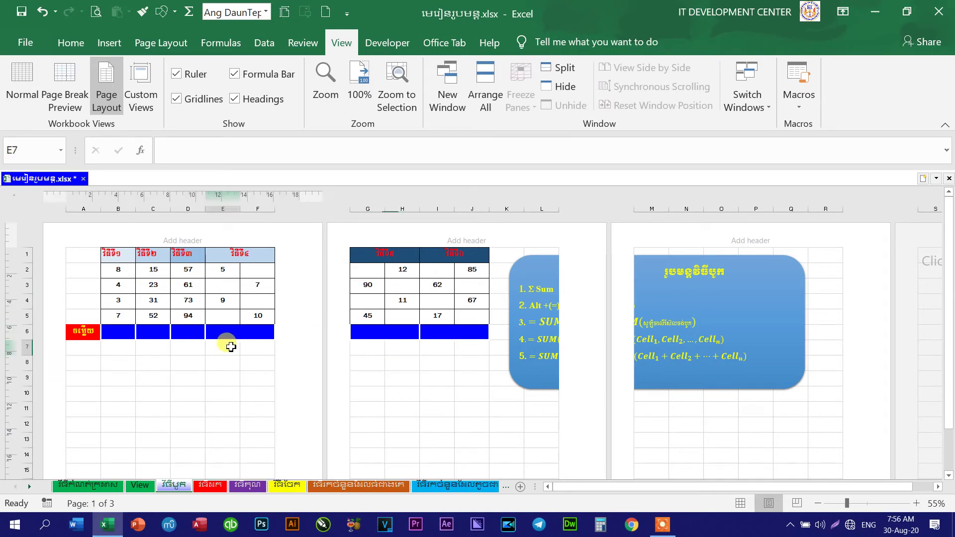
Select the rounded formula box, then return to the worksheet cells away from the shape.
left_click(534, 357)
scroll(458, 376, "down", 2)
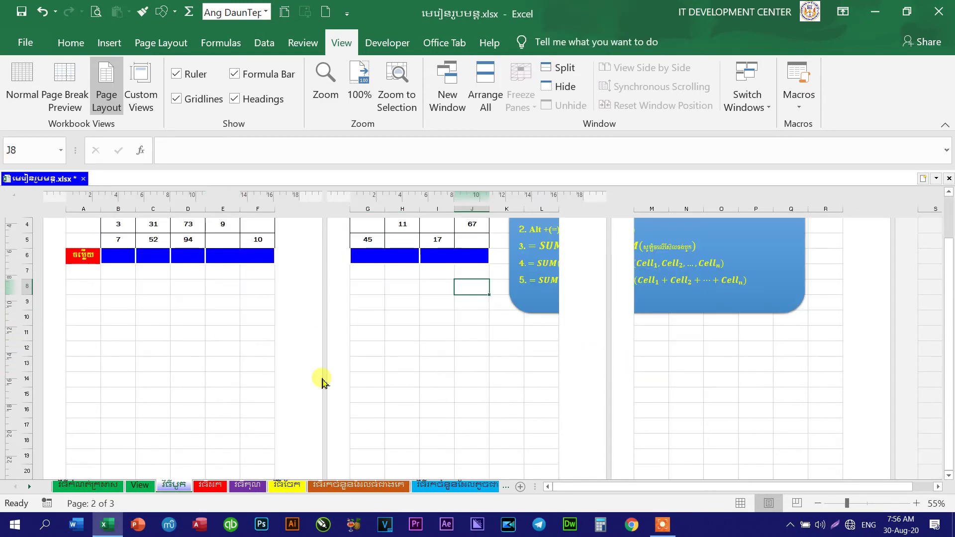
left_click(153, 348)
left_click(716, 363)
scroll(464, 363, "up", 3)
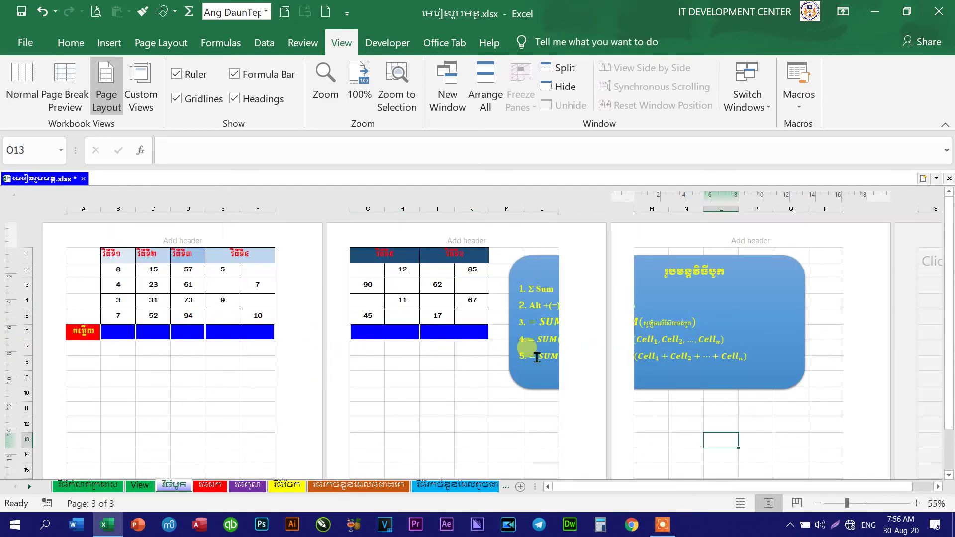
left_click(546, 341)
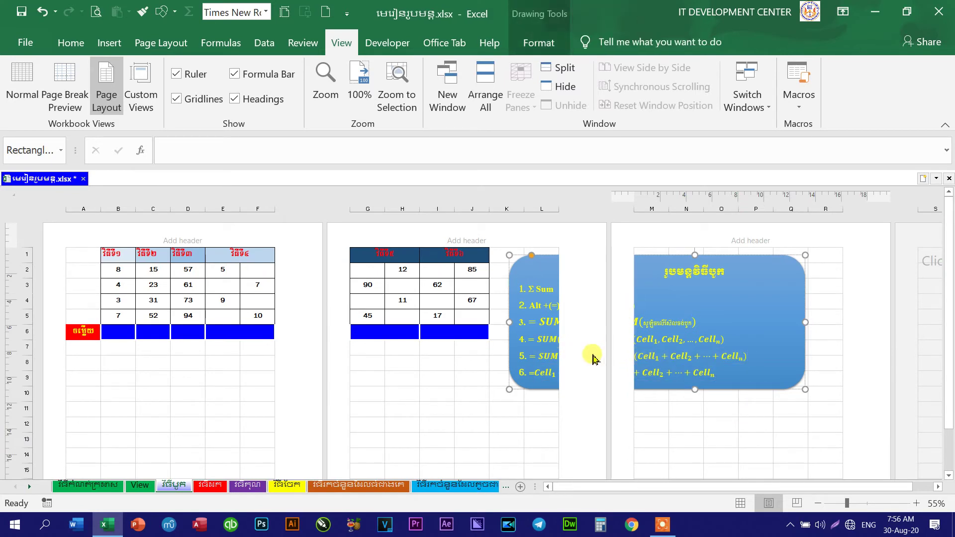
left_click(221, 347)
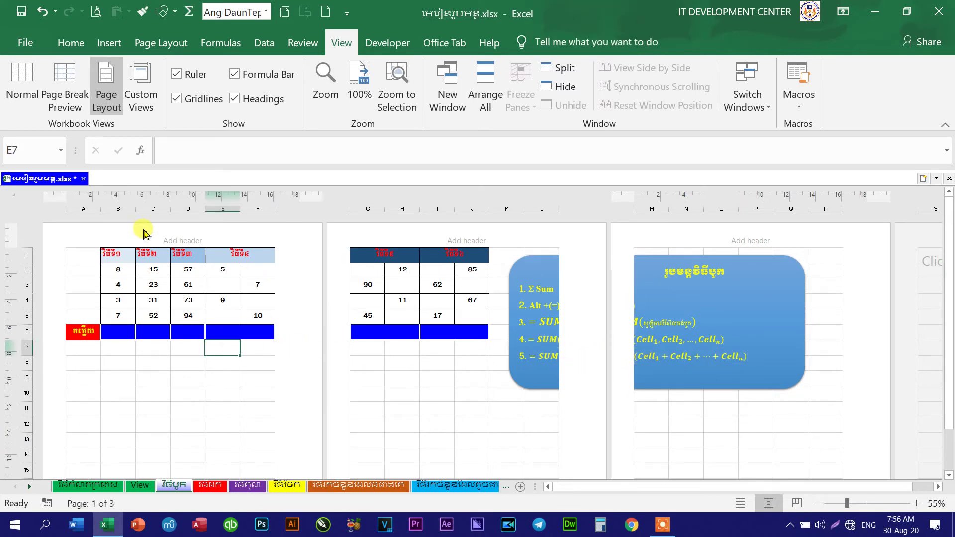
Open and close Custom Views, then zoom the sheet to 200% and back to 100%.
left_click(142, 87)
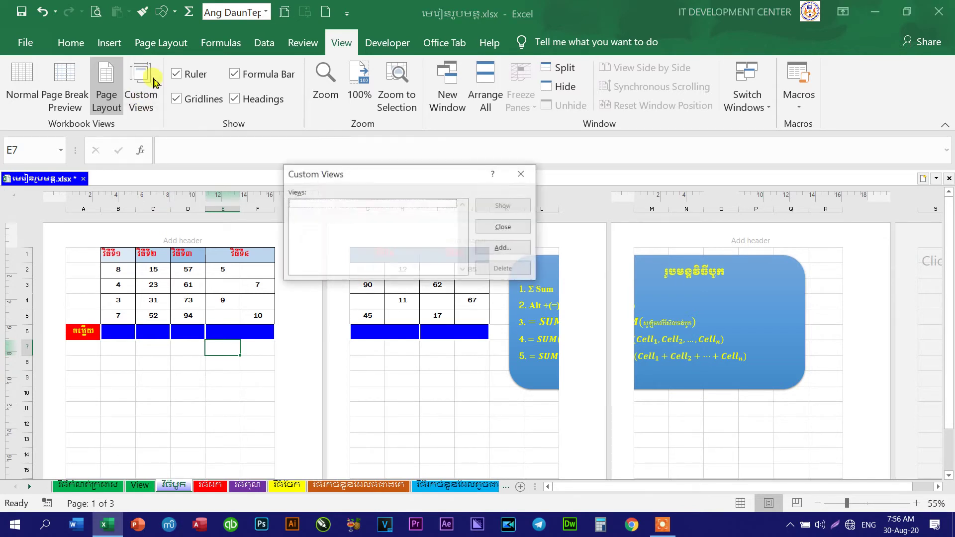
left_click(521, 183)
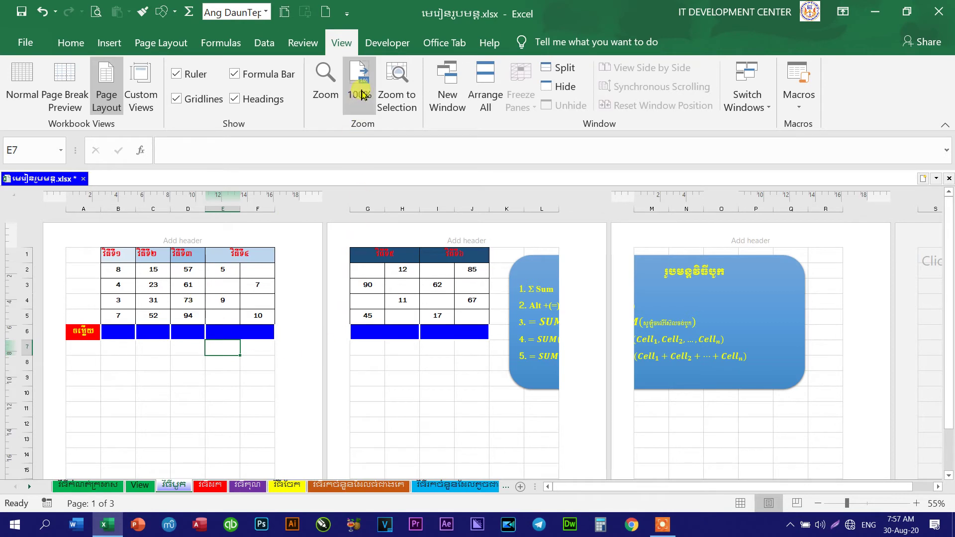
left_click(325, 82)
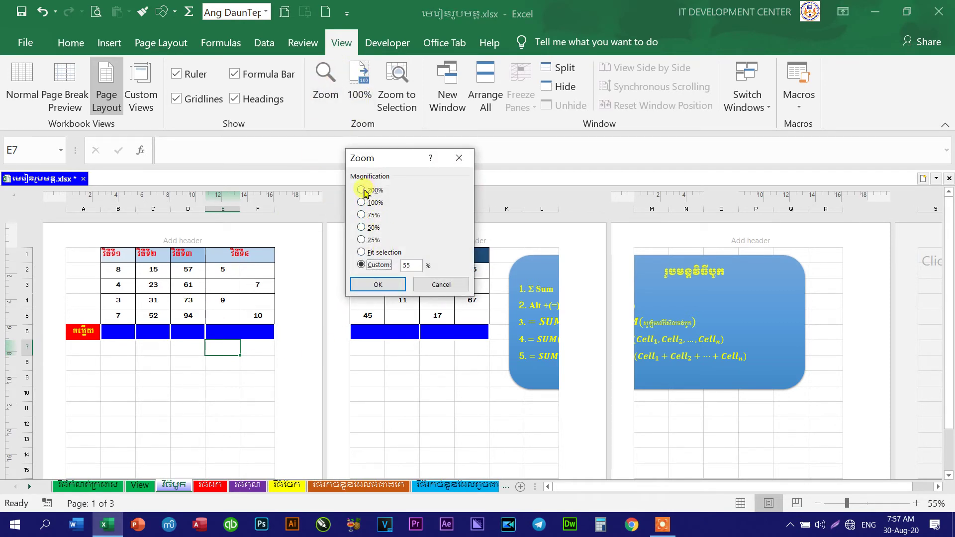
left_click(374, 285)
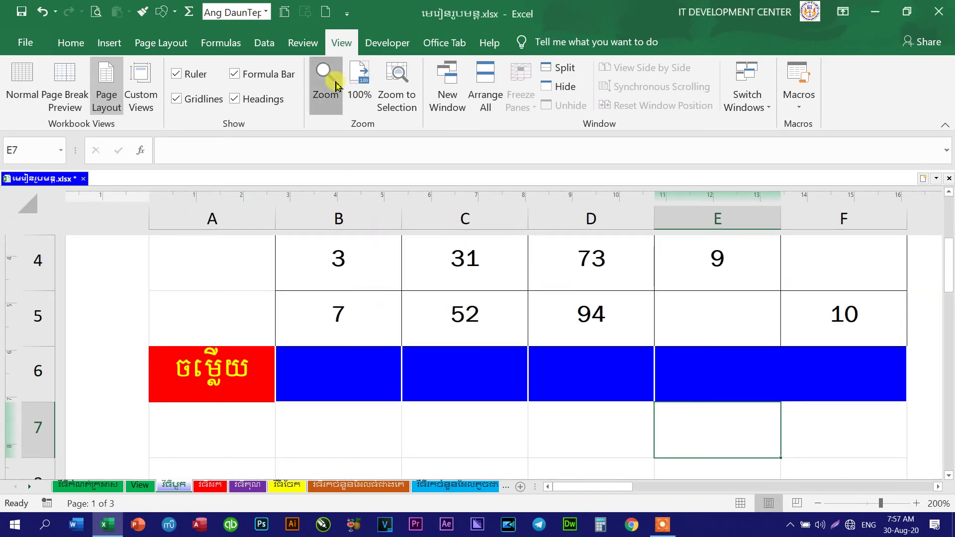
left_click(329, 81)
left_click(363, 203)
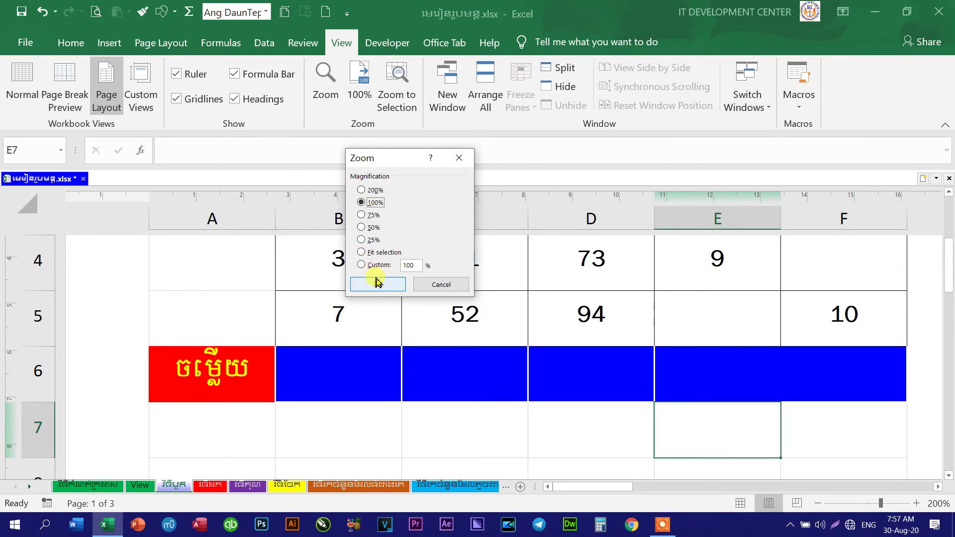
left_click(377, 285)
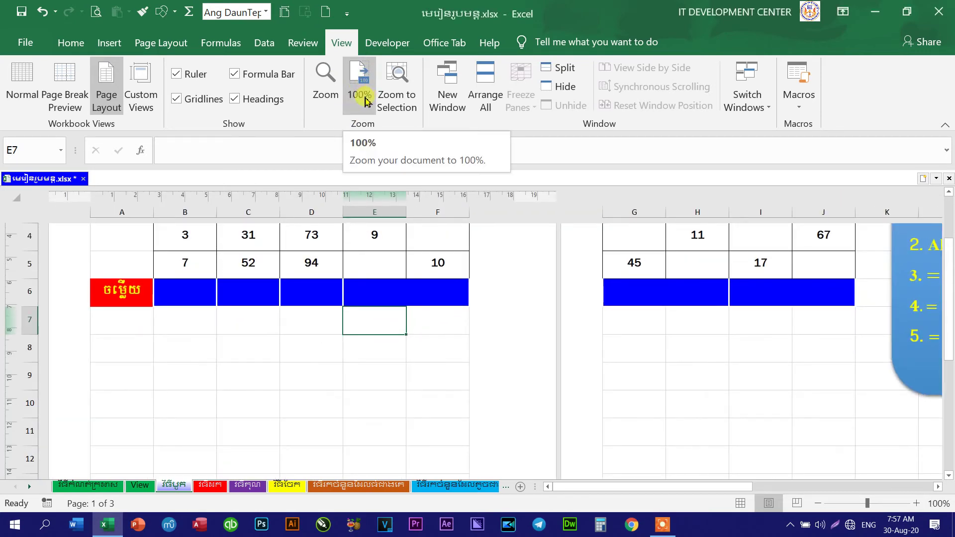
Apply 100% zoom, zoom to the E7 selection, and select cell C7.
left_click(362, 79)
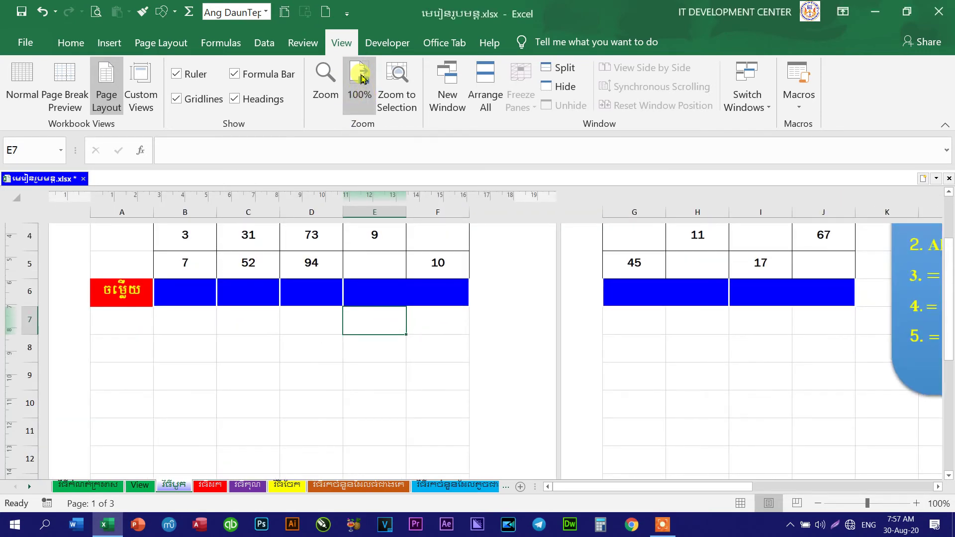
left_click(407, 95)
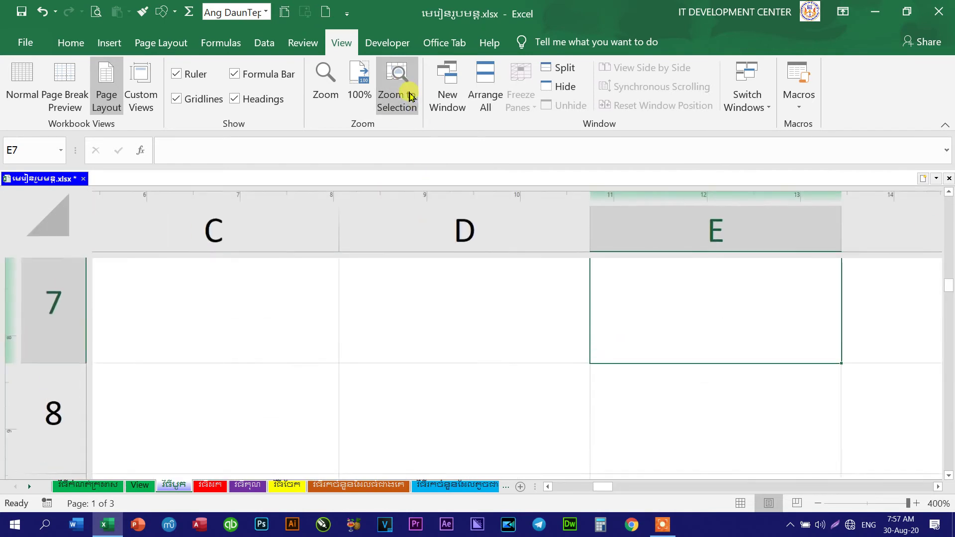
left_click(204, 278)
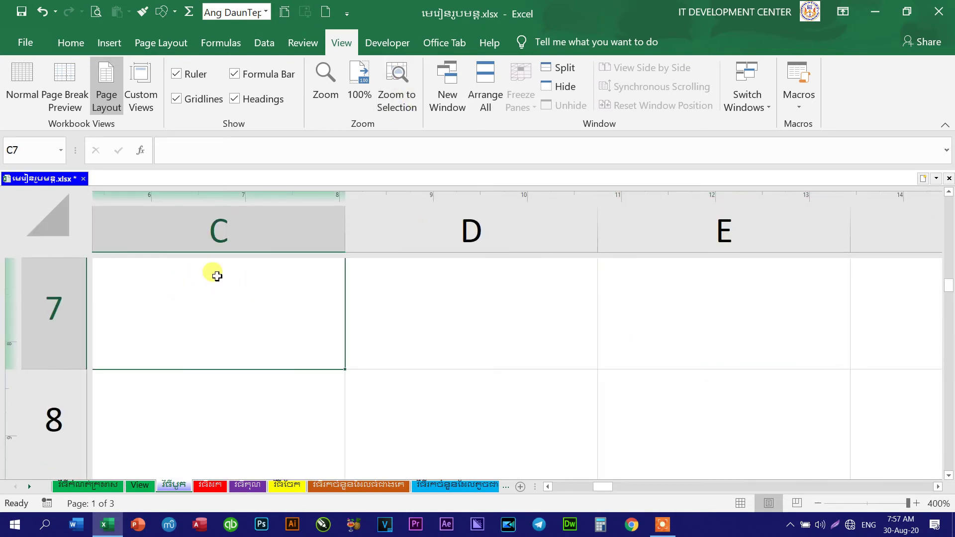
scroll(396, 319, "down", 1)
scroll(397, 318, "down", 3)
scroll(397, 318, "down", 1)
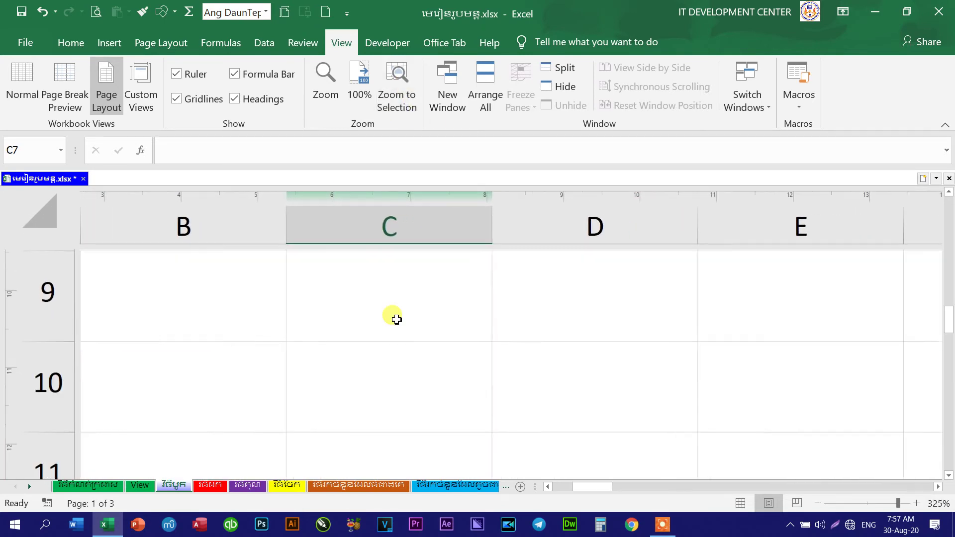
Return the SUM sheet to Normal view with its dashed page-break lines.
left_click(22, 85)
scroll(278, 293, "down", 2)
scroll(277, 289, "down", 2)
scroll(276, 287, "up", 3)
scroll(276, 287, "up", 2)
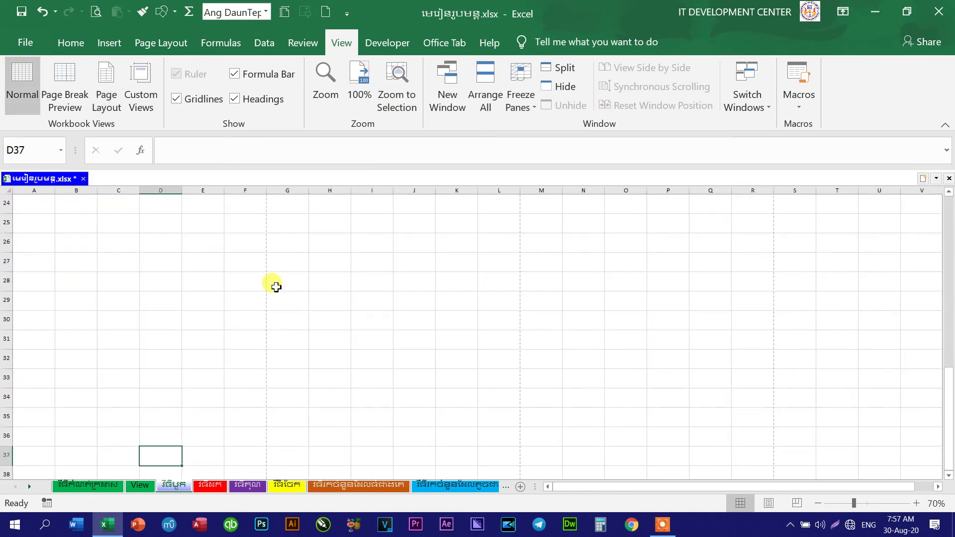
Switch to Page Break Preview, select D3 holding 61, then try Page Layout and Normal views.
scroll(249, 293, "up", 6)
key("alt+w+i")
left_click(452, 377)
left_click(195, 252)
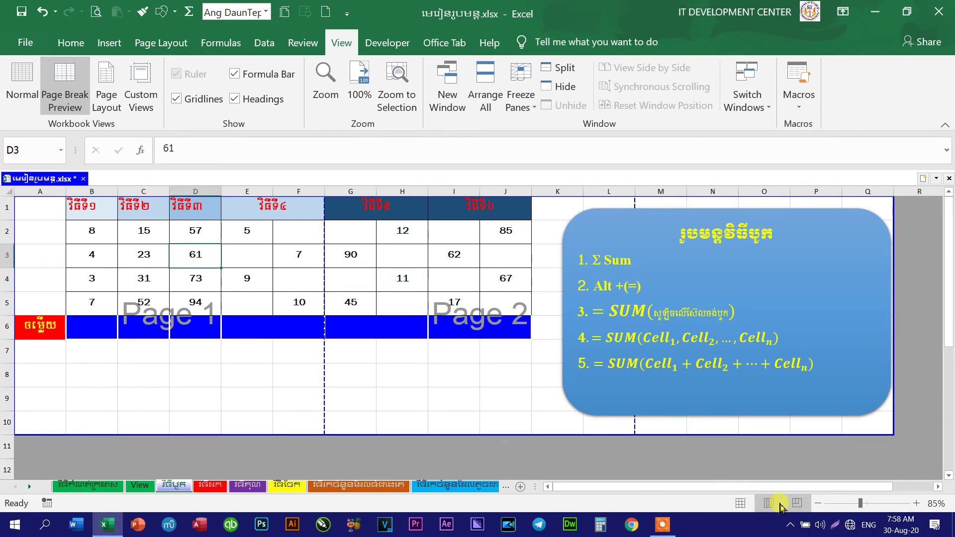
left_click(769, 504)
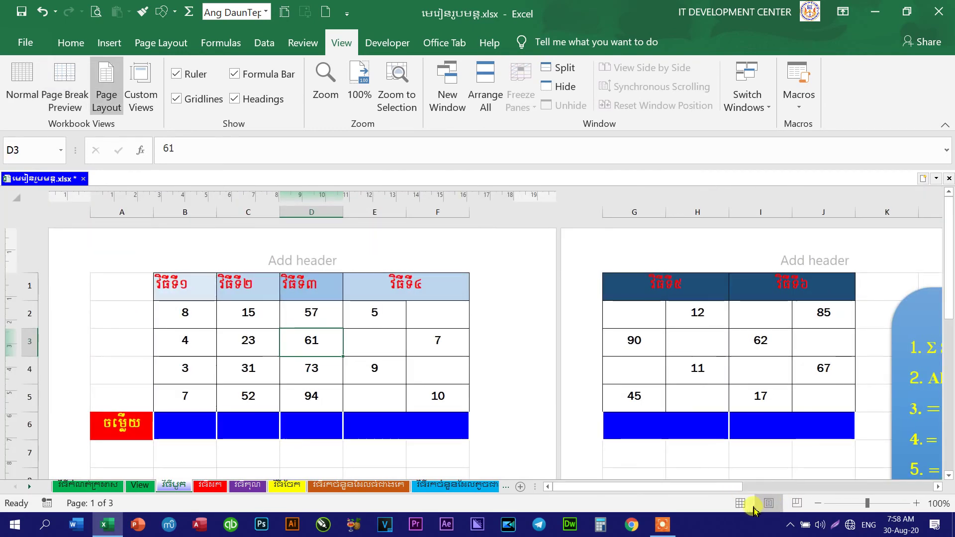
left_click(741, 503)
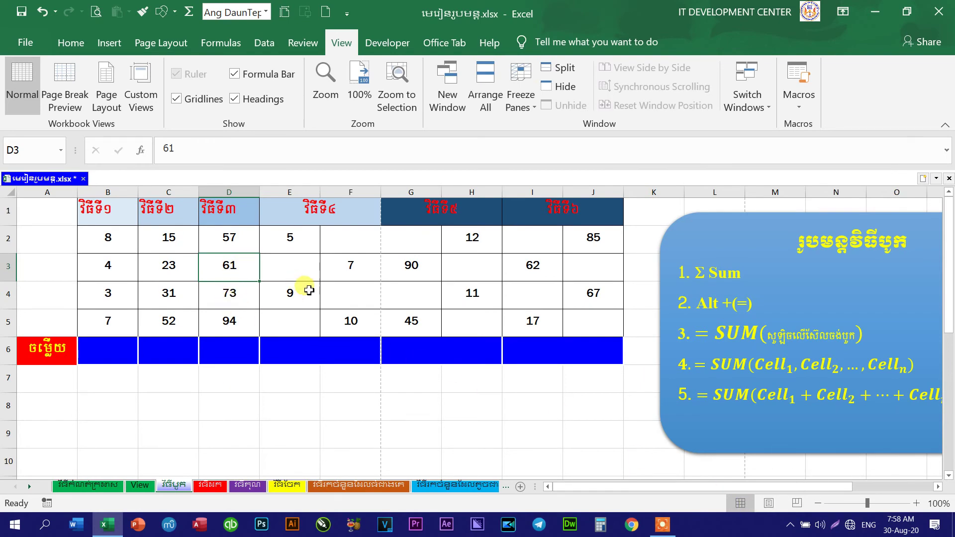
Go back through Page Layout to Page Break Preview and select cells C8, H9 and J9.
left_click(768, 503)
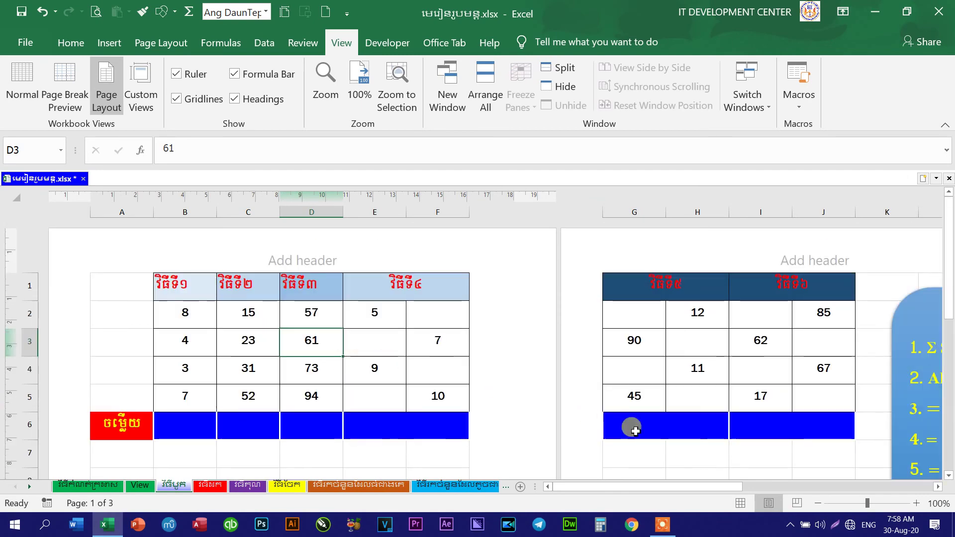
left_click(799, 504)
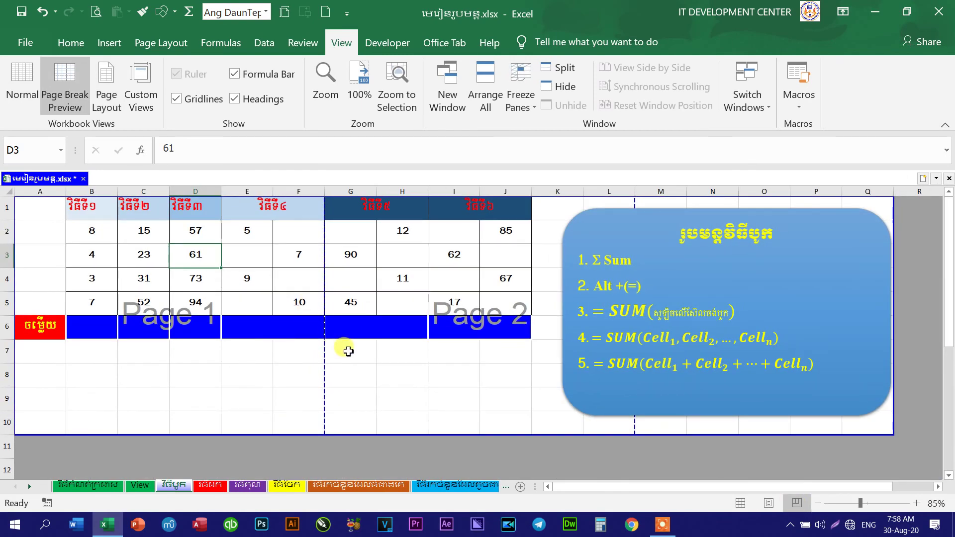
left_click(159, 374)
left_click(398, 398)
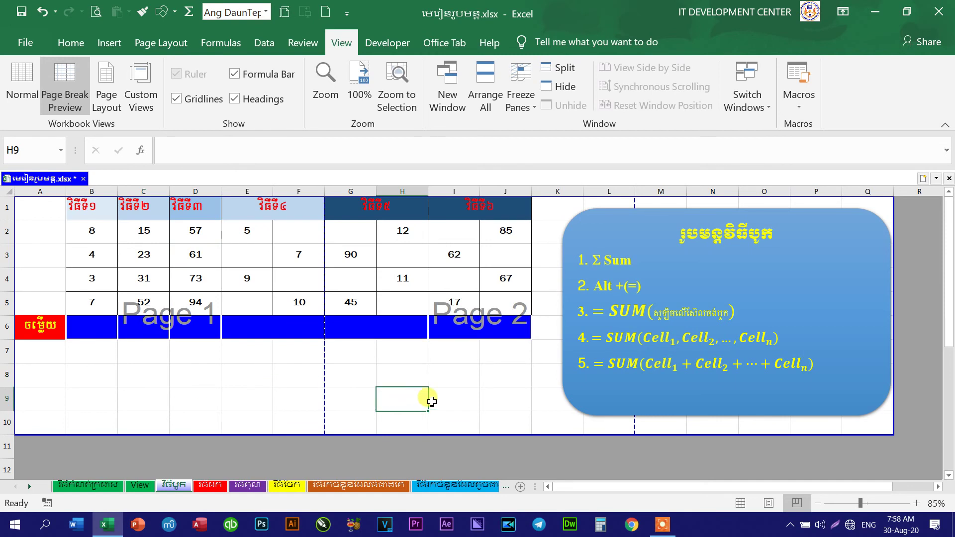
left_click(503, 393)
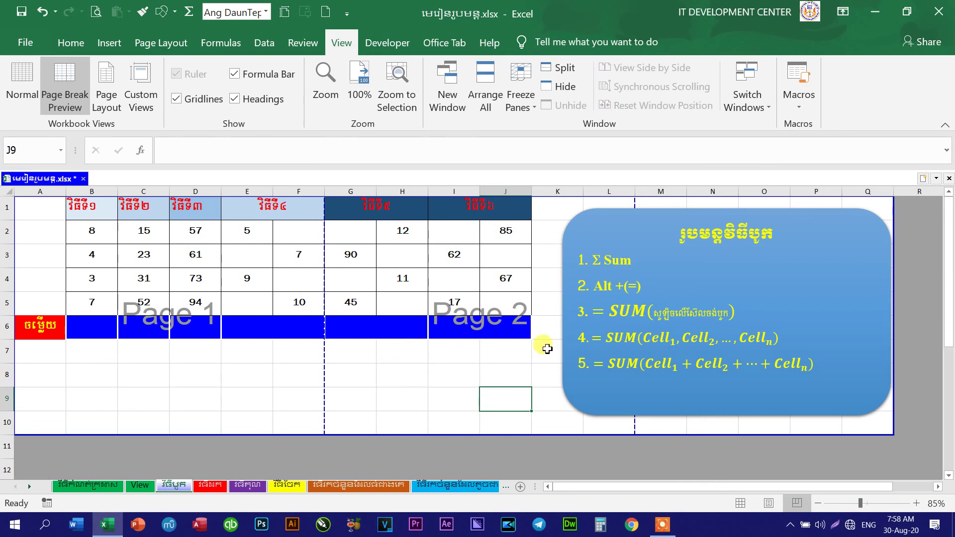
left_click(662, 524)
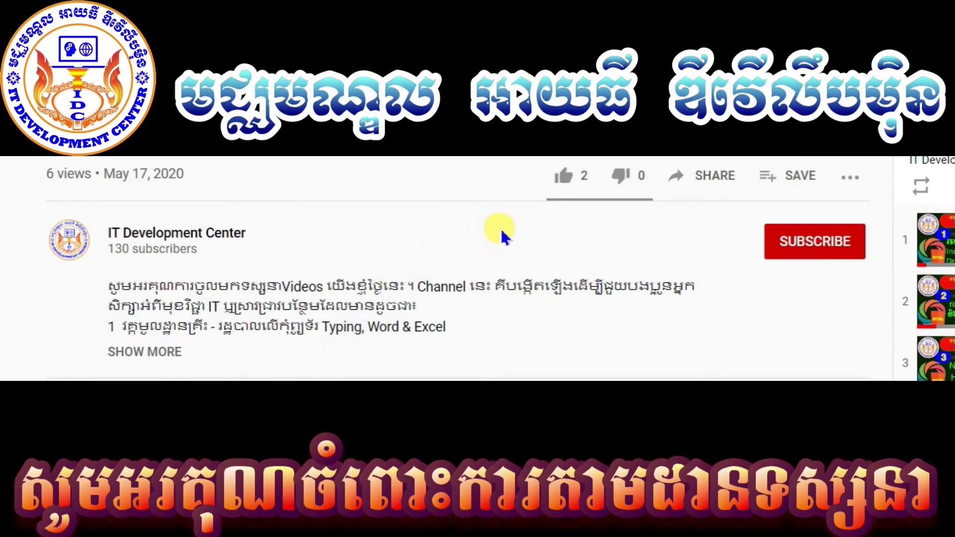
Like the video, subscribe to the channel, and set the bell notifications to All.
left_click(564, 175)
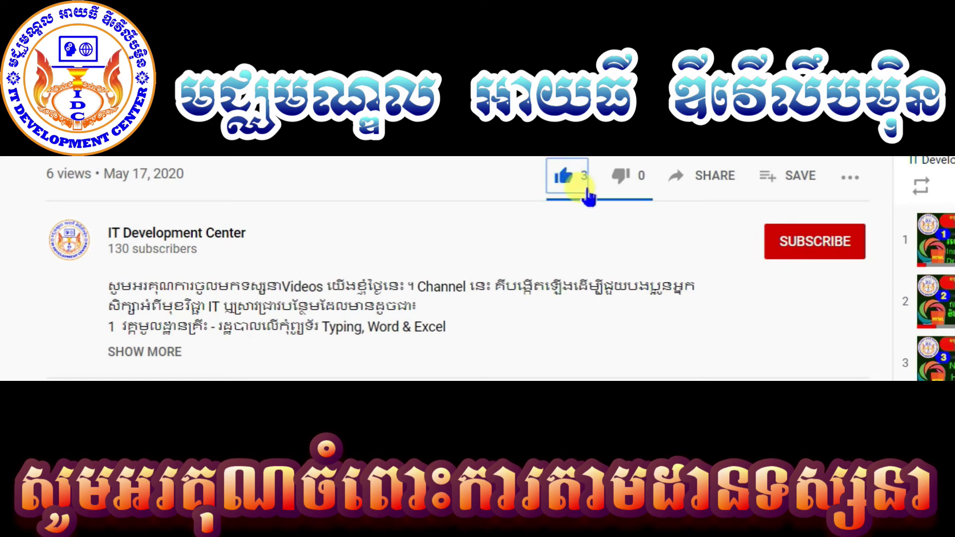
left_click(796, 246)
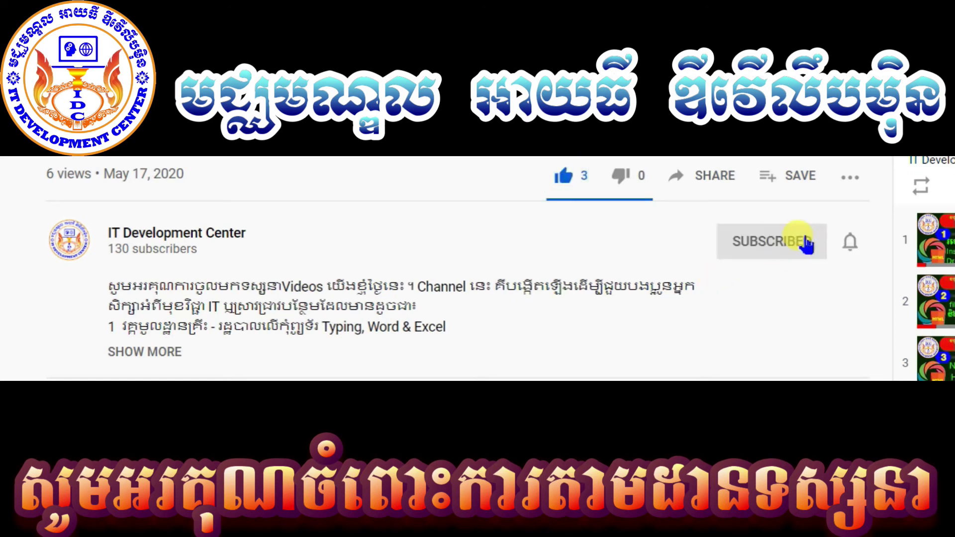
left_click(850, 243)
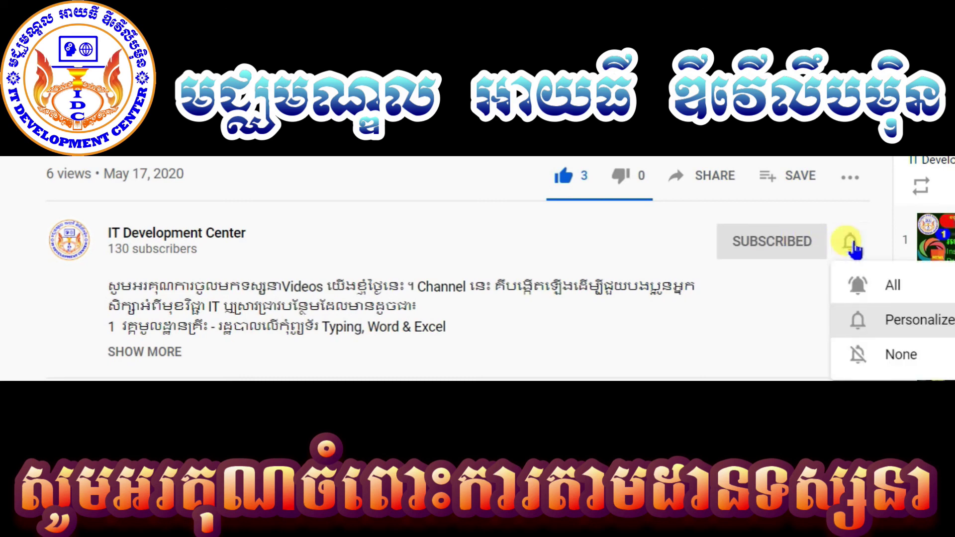
left_click(868, 293)
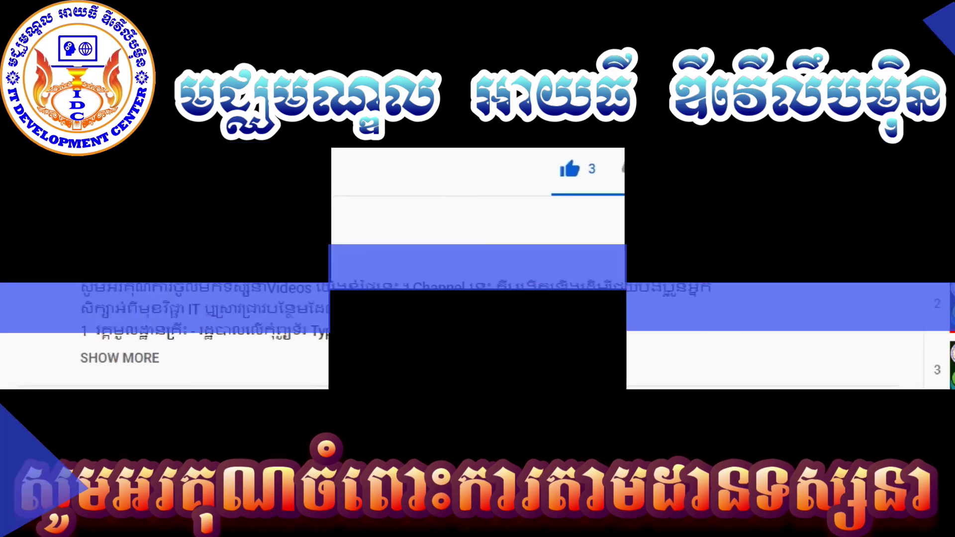